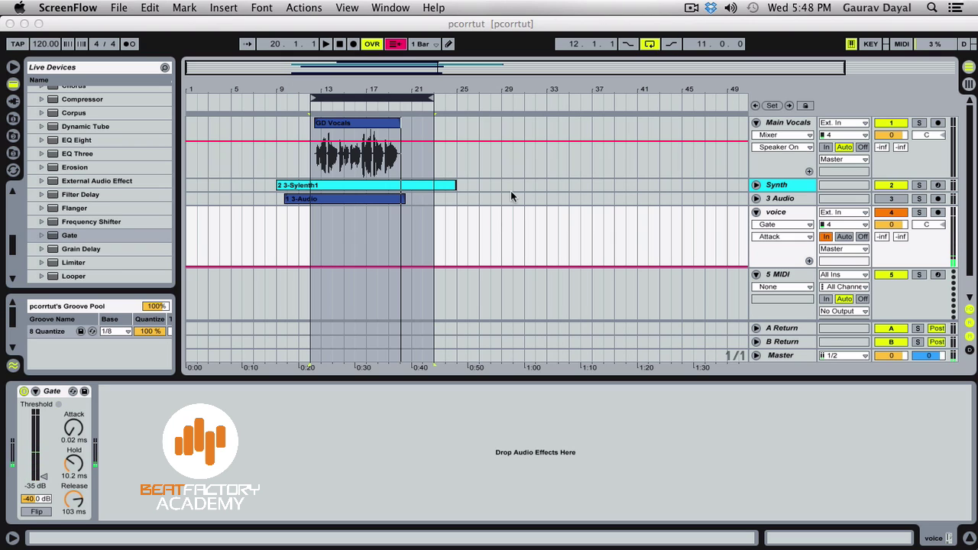
Play the looped section between bars 12 and 23 to hear the uncorrected vocals
left_click(374, 100)
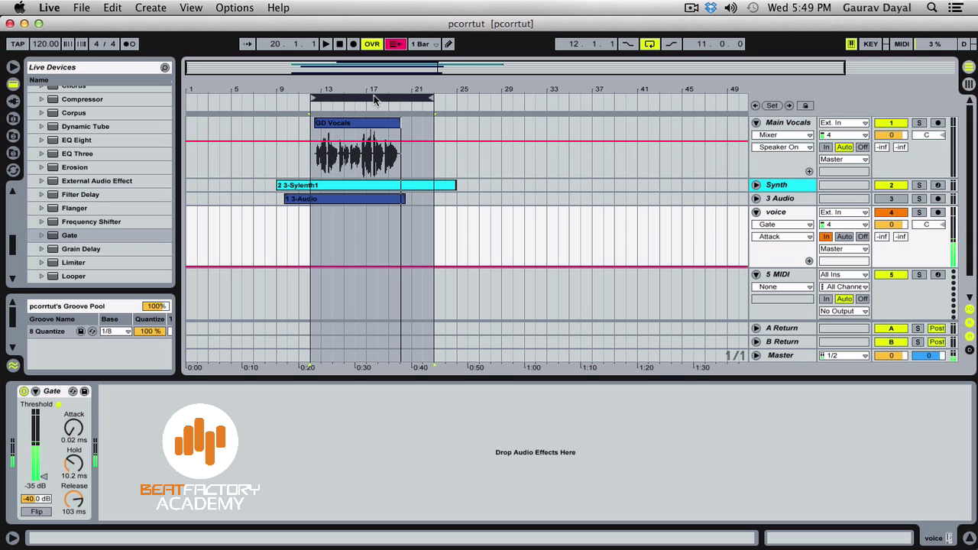
key("space")
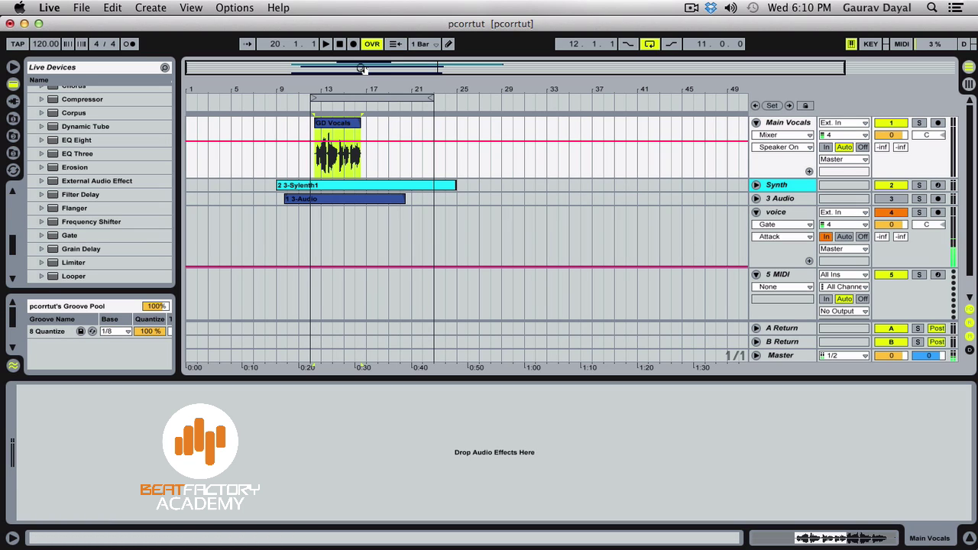
left_click(357, 98)
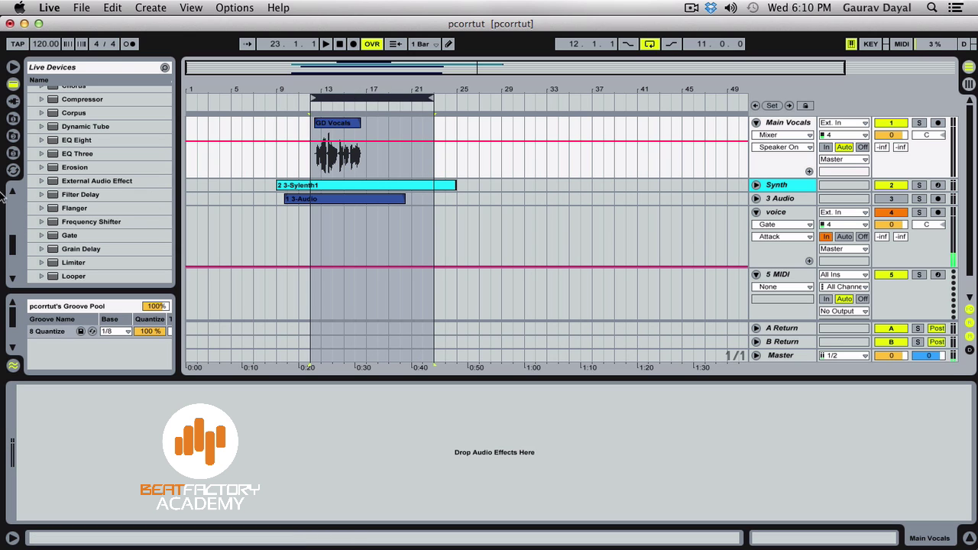
Find the WavesTune (m) plug-in and load it on the Main Vocals track
left_click(13, 100)
scroll(65, 252, "down", 10)
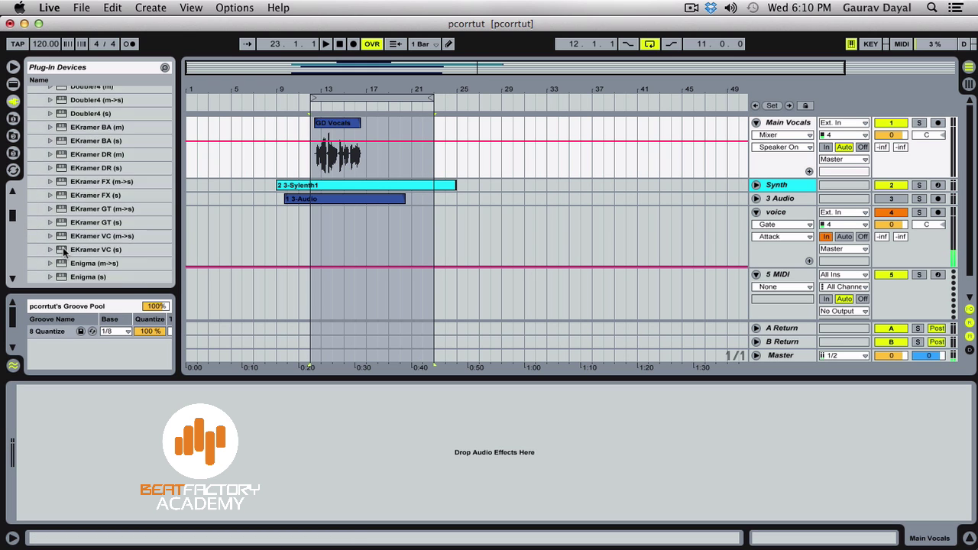
scroll(64, 252, "down", 5)
left_click_drag(13, 220, 12, 263)
left_click(92, 263)
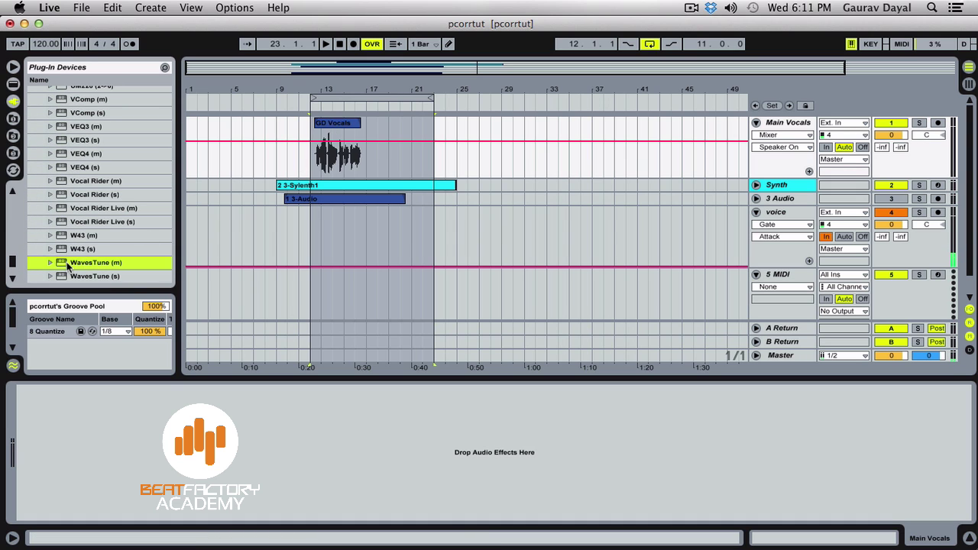
double_click(66, 264)
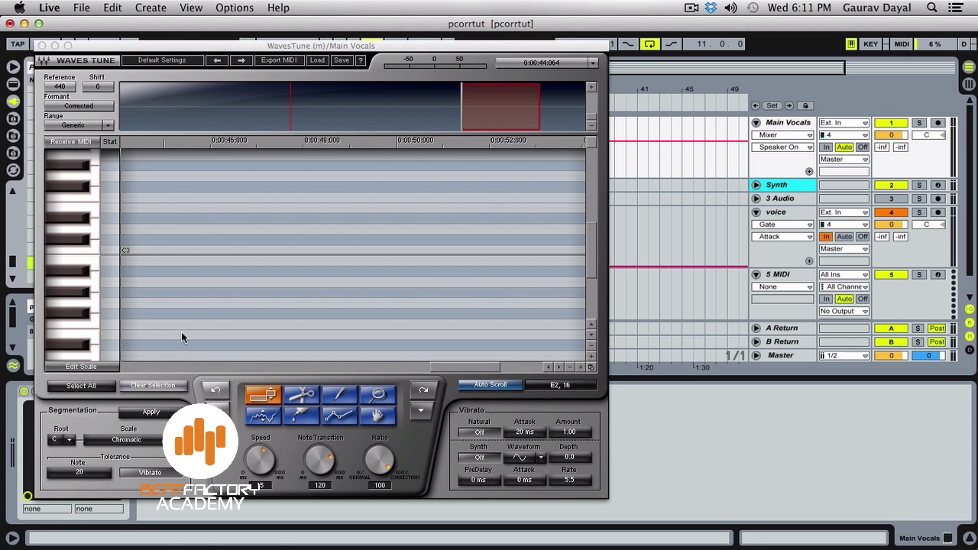
Play the whole GD Vocals clip through WavesTune to scan its pitch, with the plug-in window moved clear of the clip
left_click_drag(368, 45, 751, 175)
left_click(362, 99)
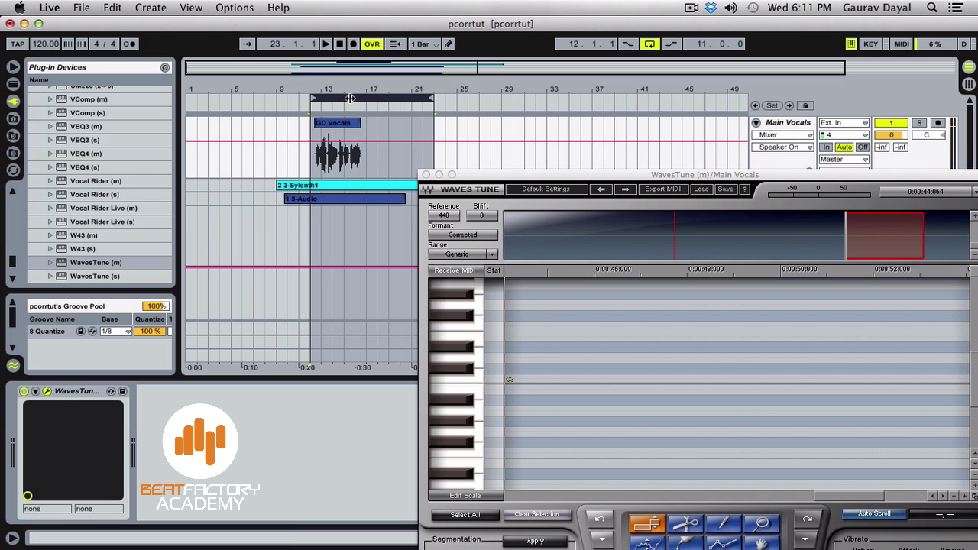
key("space")
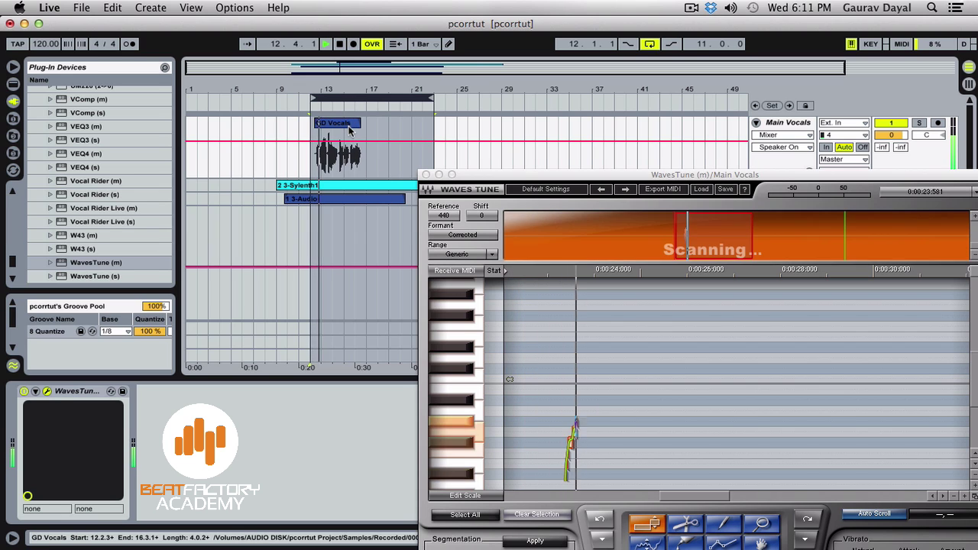
left_click_drag(570, 177, 535, 51)
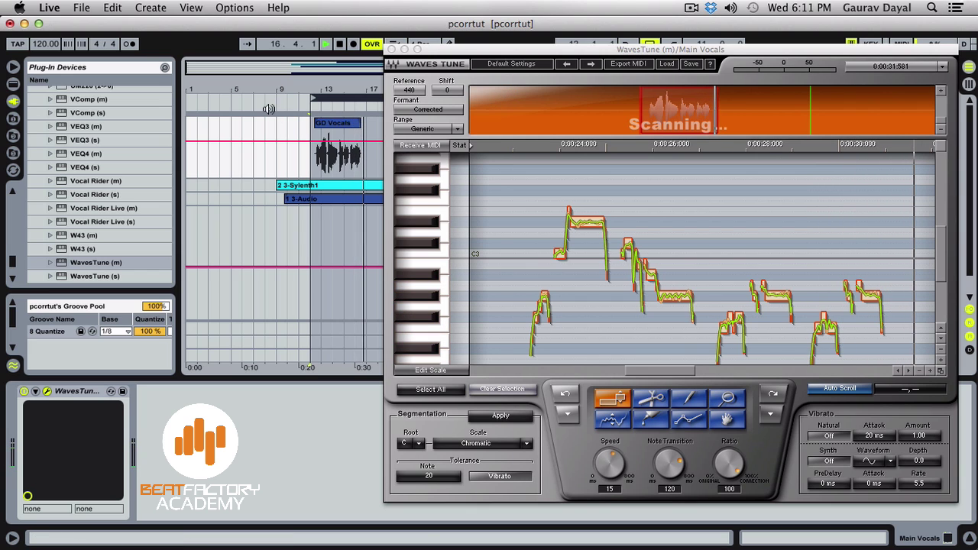
key("space")
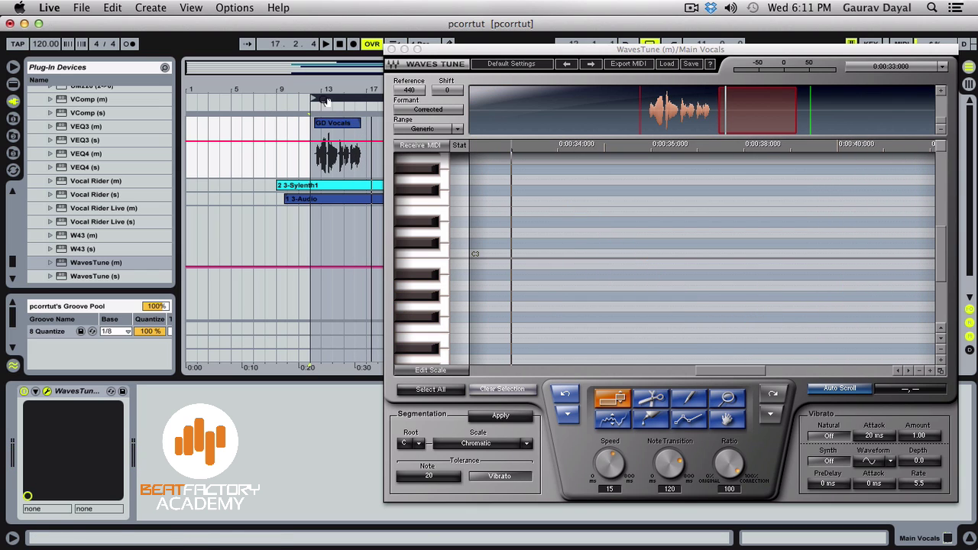
Examine the detected notes and pitch curves of the scanned vocals, from the whole take down to the first phrase
left_click_drag(721, 371, 646, 373)
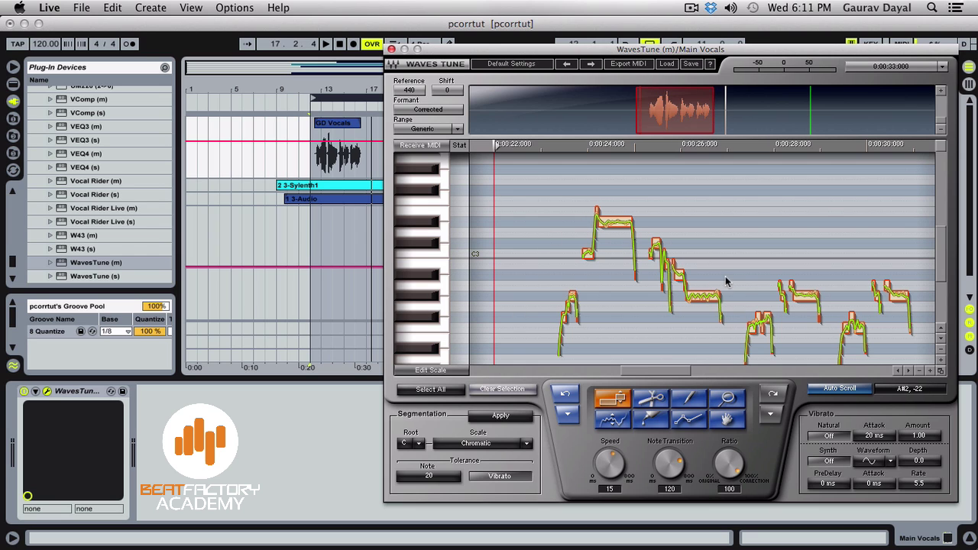
left_click_drag(945, 274, 944, 282)
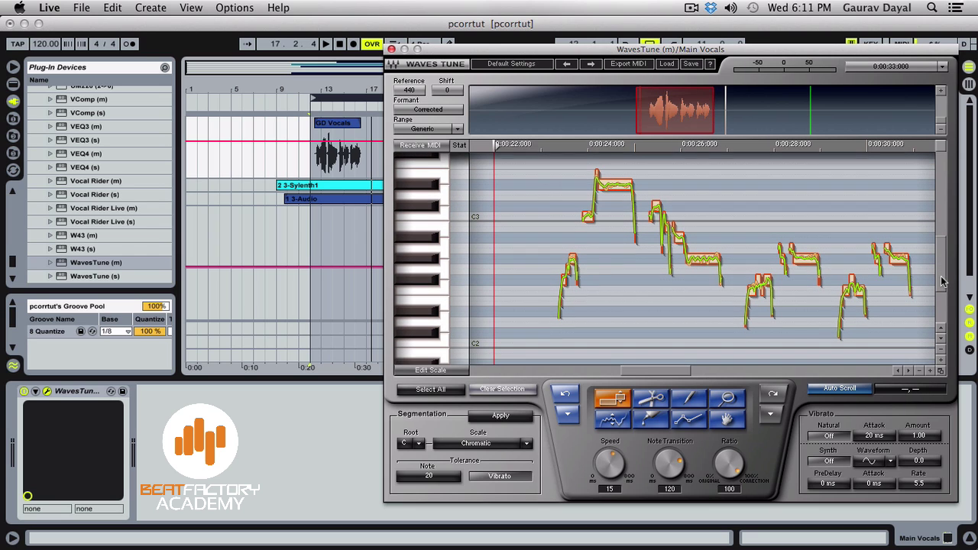
left_click(918, 372)
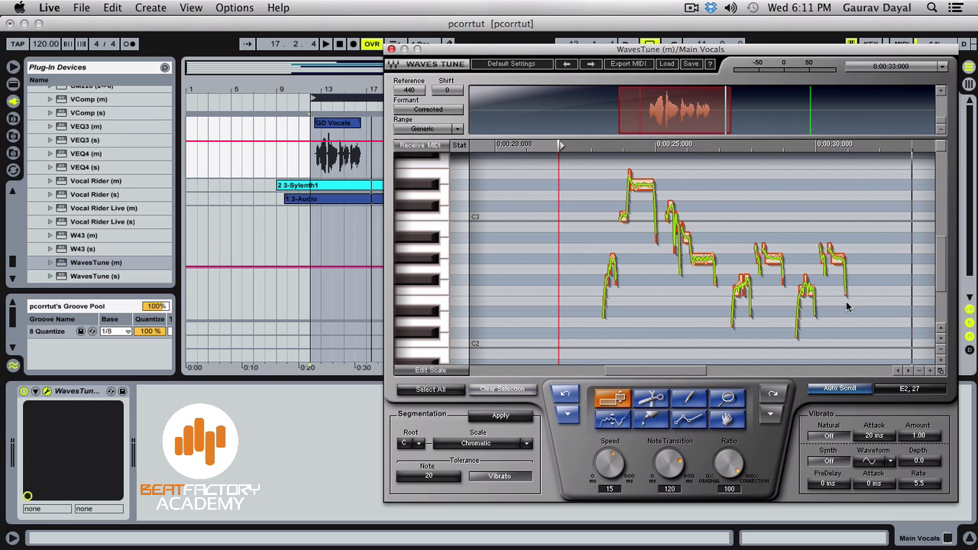
left_click(930, 372)
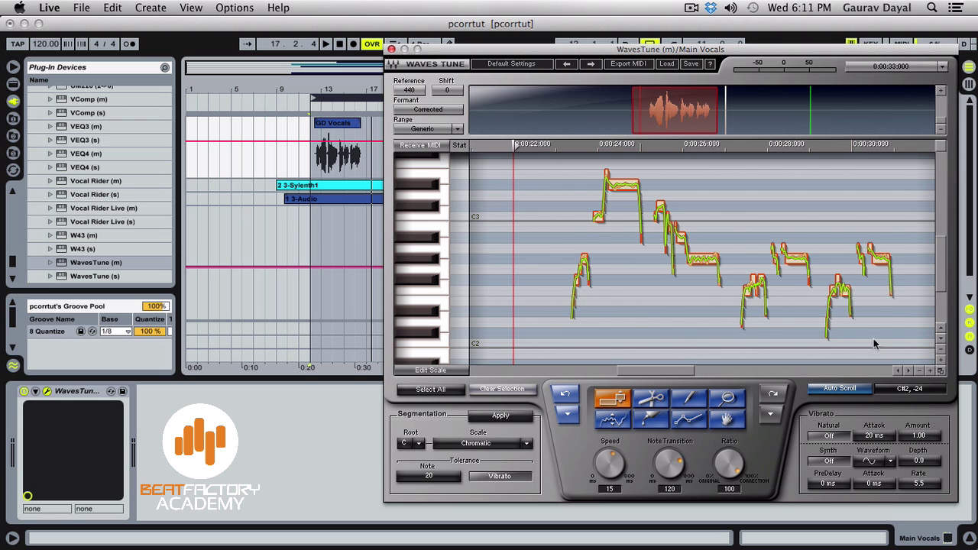
left_click(930, 371)
left_click(930, 370)
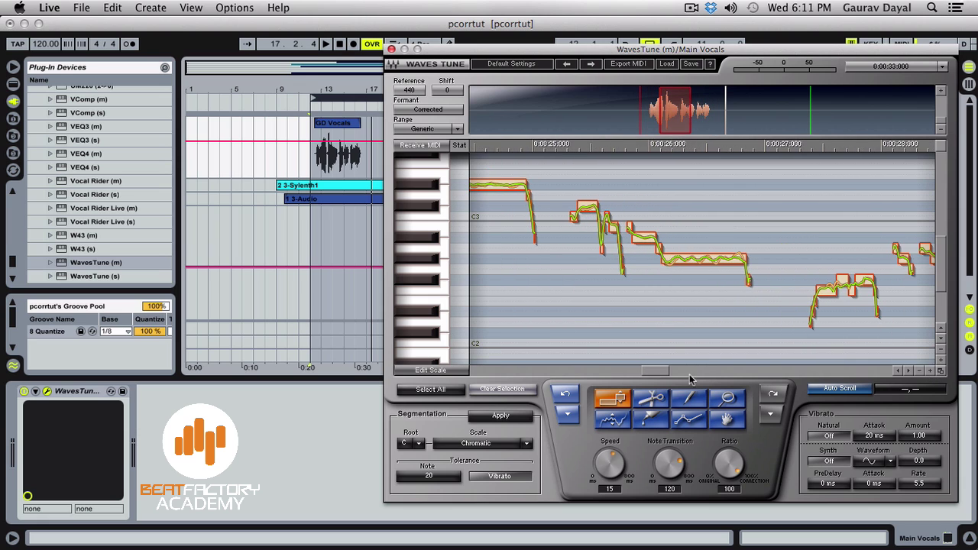
left_click_drag(662, 372, 646, 378)
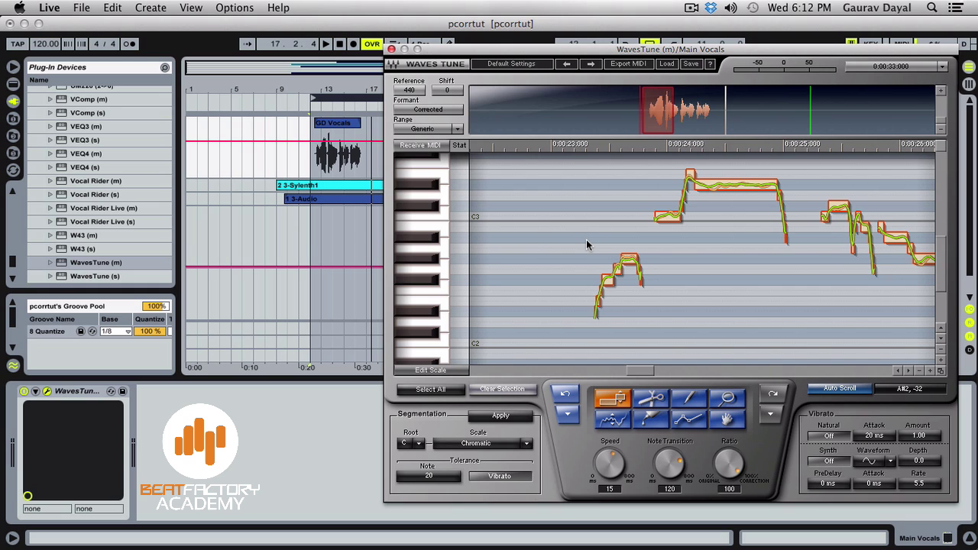
scroll(943, 258, "up", 1)
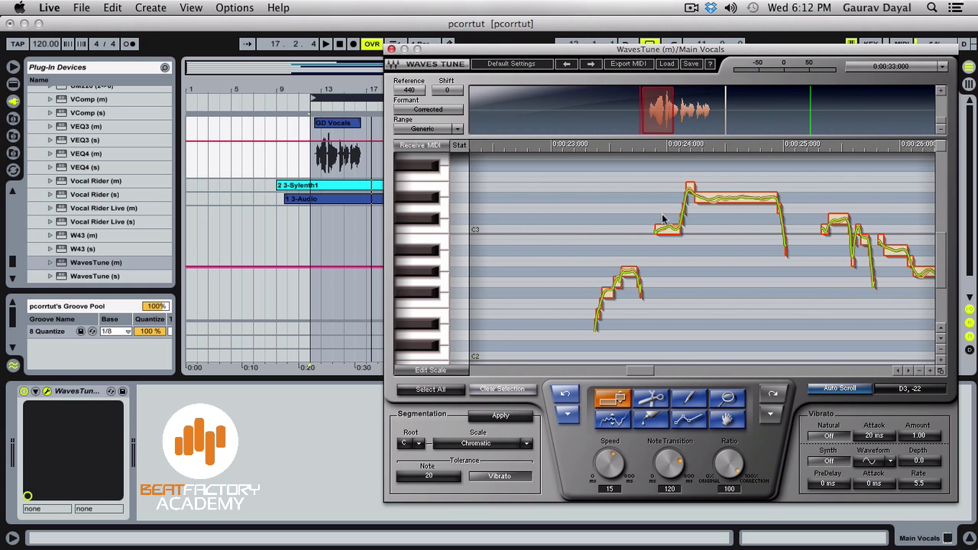
Set Speed and Note Transition to 0 for the notes up to the long D#3 note, and play the result
left_click_drag(550, 166, 806, 346)
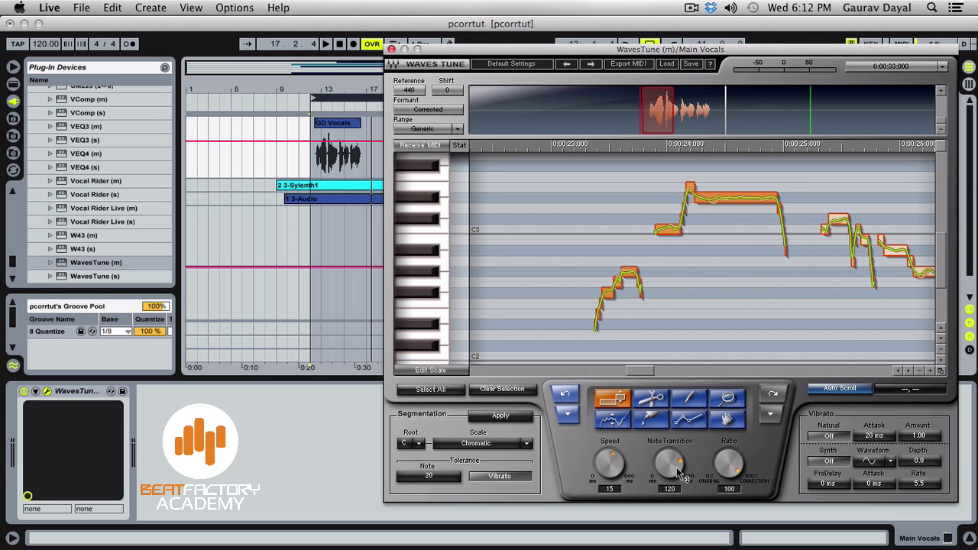
left_click_drag(612, 468, 594, 548)
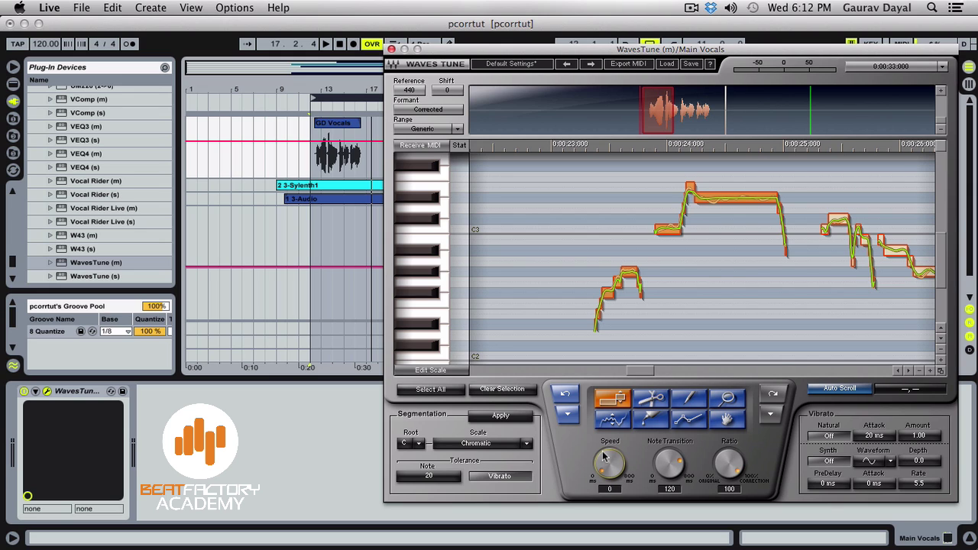
left_click_drag(669, 462, 628, 548)
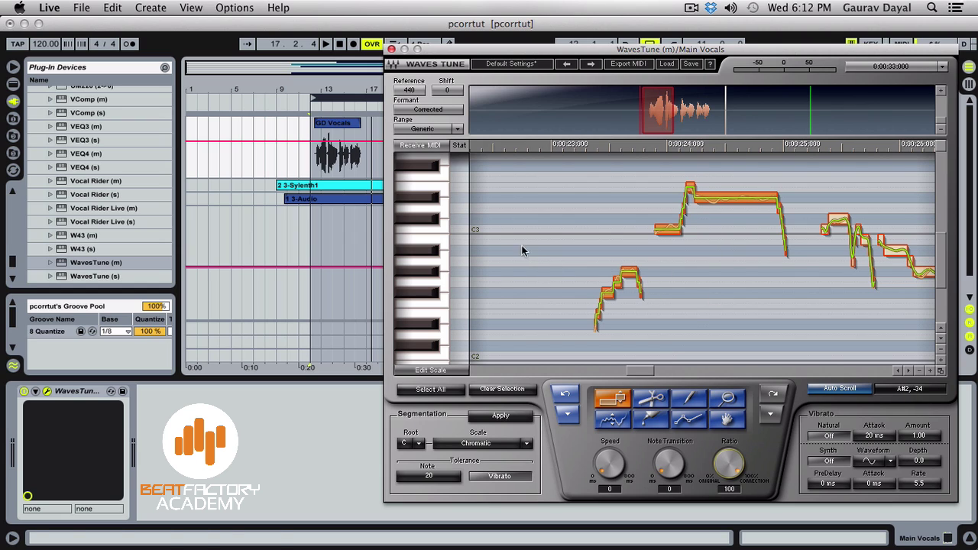
left_click(342, 101)
key("space")
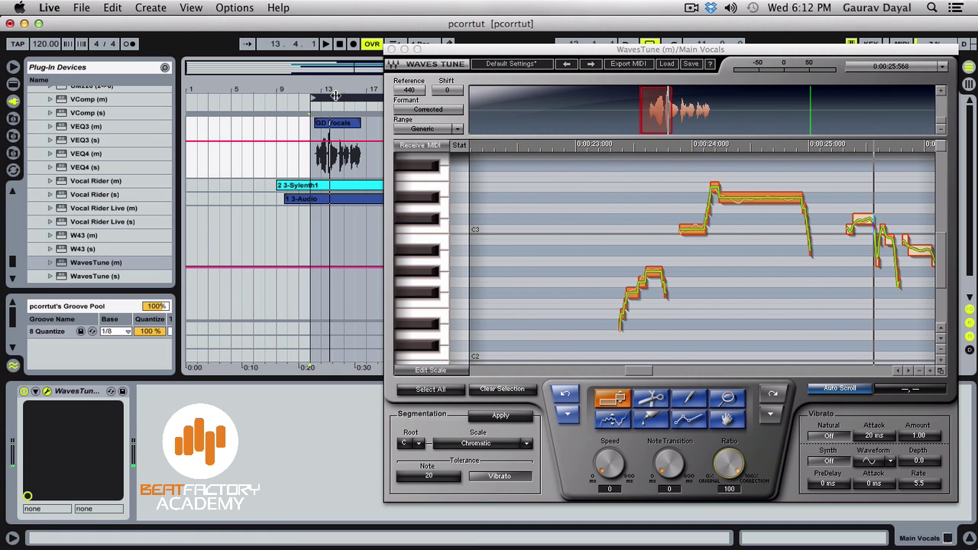
Lower the short peak note before the long note to D#3 so they share one pitch, and play it back
left_click(712, 193)
left_click(709, 198)
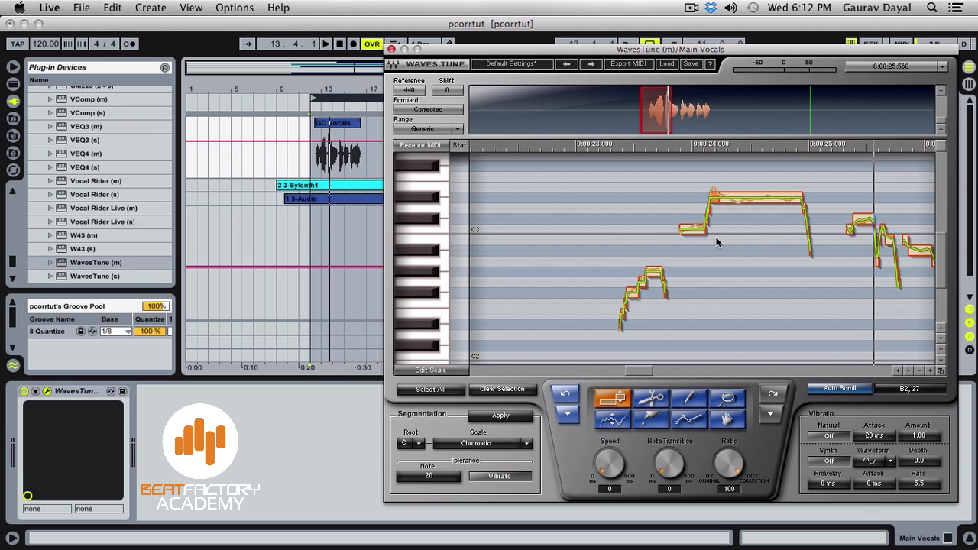
left_click(345, 100)
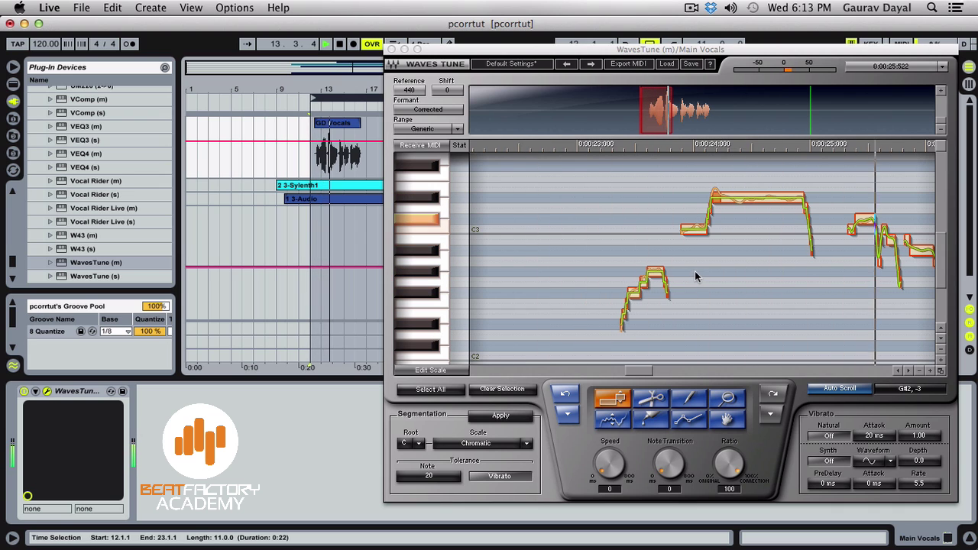
key("space")
Raise the two tiny transition notes between the C3 note and the long note to D#3
left_click(931, 373)
left_click(930, 370)
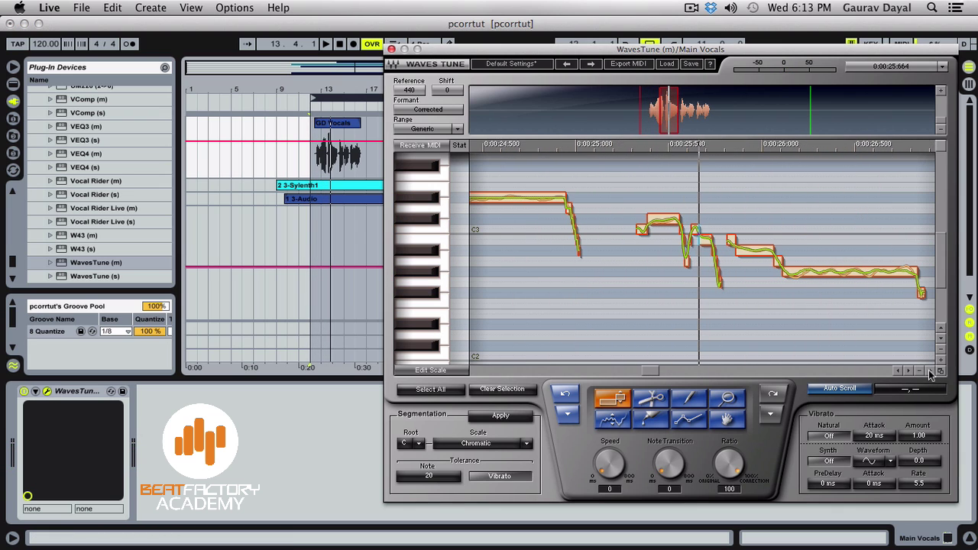
left_click(633, 370)
left_click(633, 369)
left_click_drag(651, 372, 639, 373)
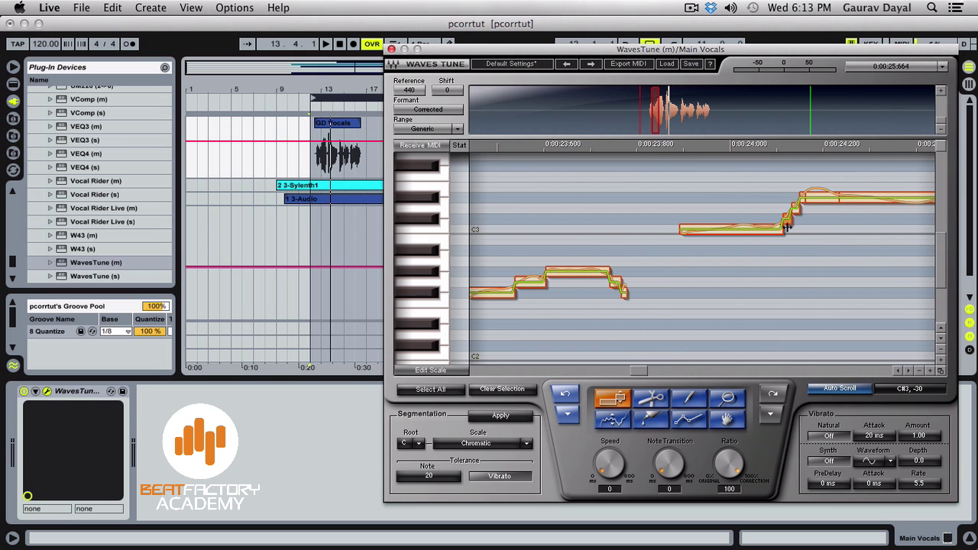
left_click_drag(787, 213, 798, 202)
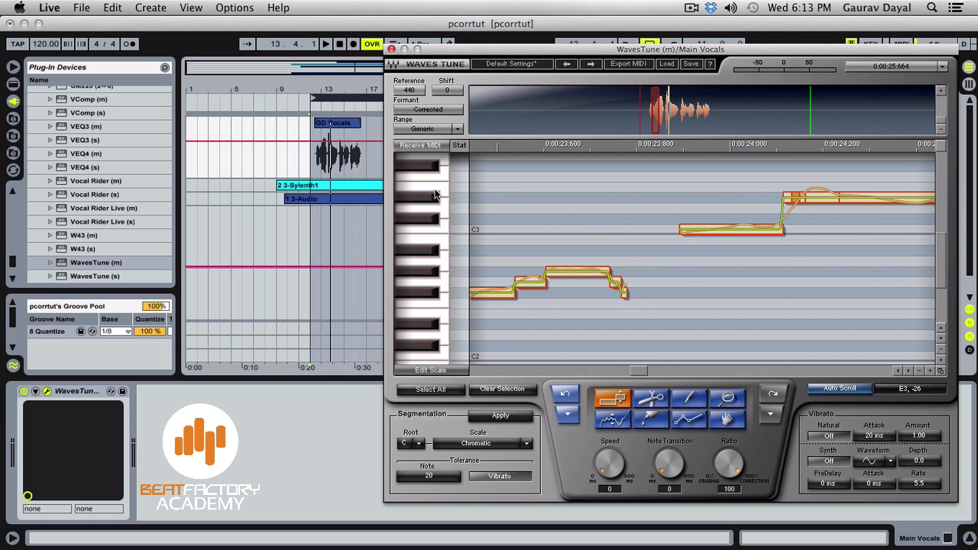
left_click_drag(665, 179, 864, 253)
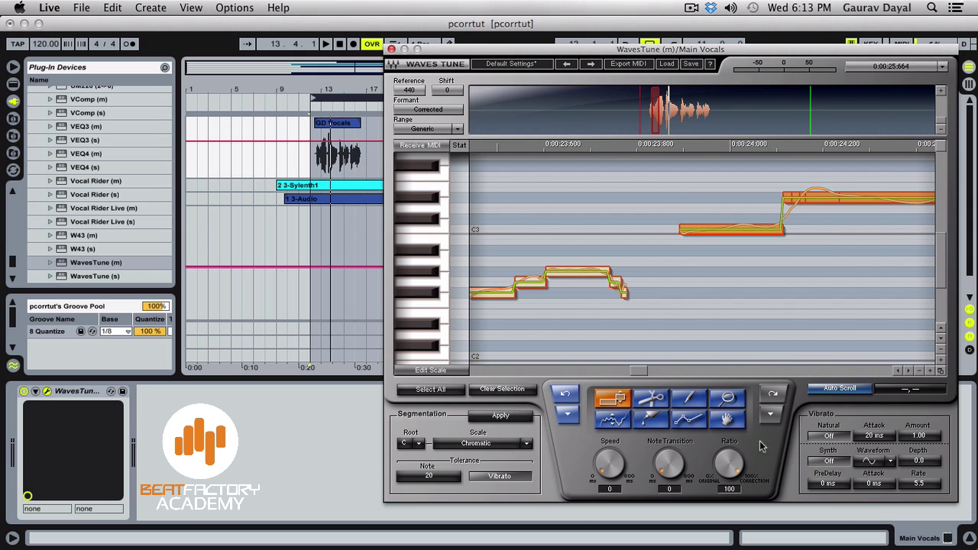
left_click(715, 309)
Play back the vocals to check the direct jump from C3 to D#3
left_click(919, 373)
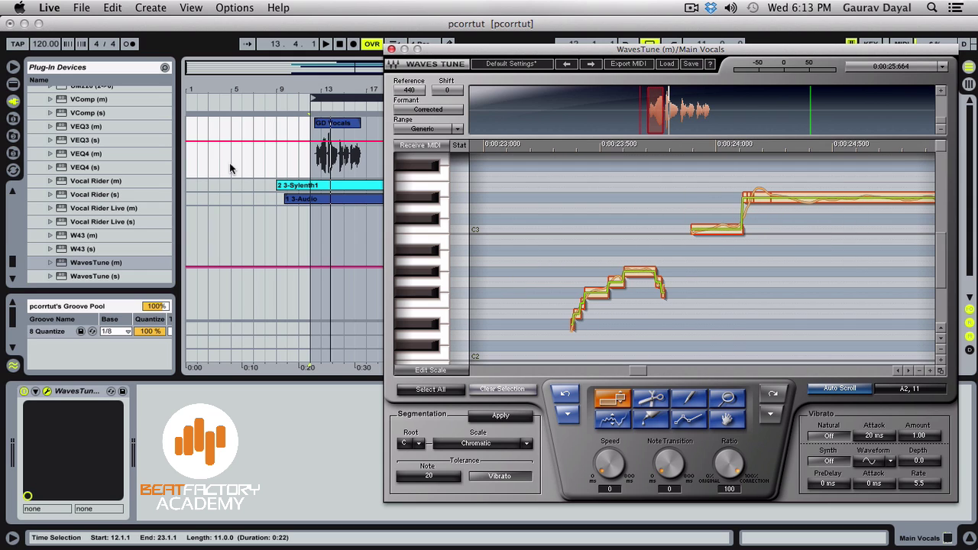
left_click(341, 113)
key("space")
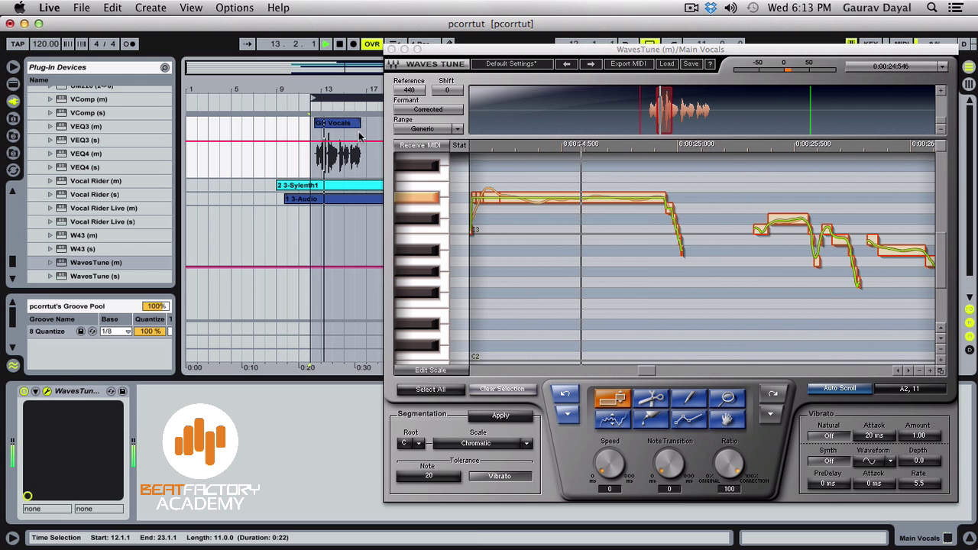
key("space")
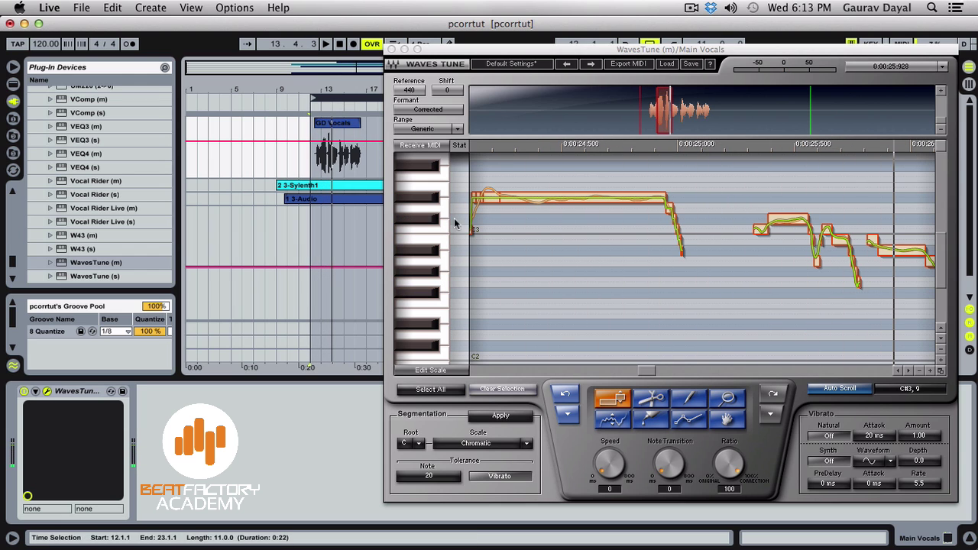
Move the arrangement's loop start to bar 13 and play the tuned phrase from there
left_click(921, 373)
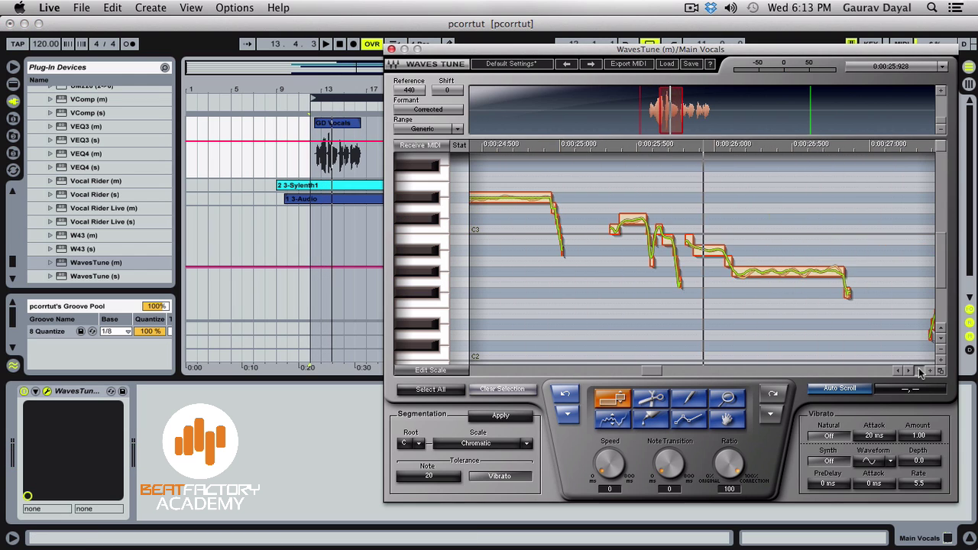
left_click_drag(655, 375, 646, 372)
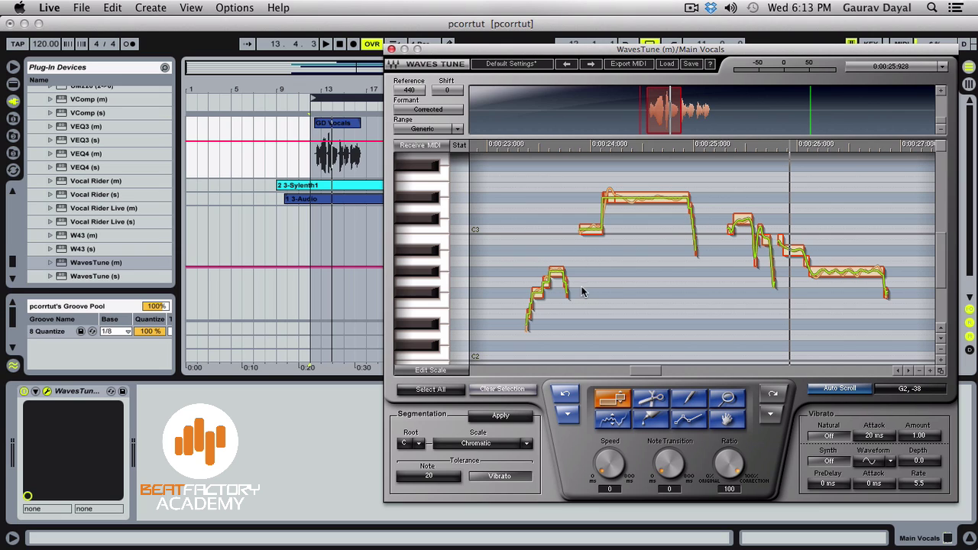
left_click(729, 149)
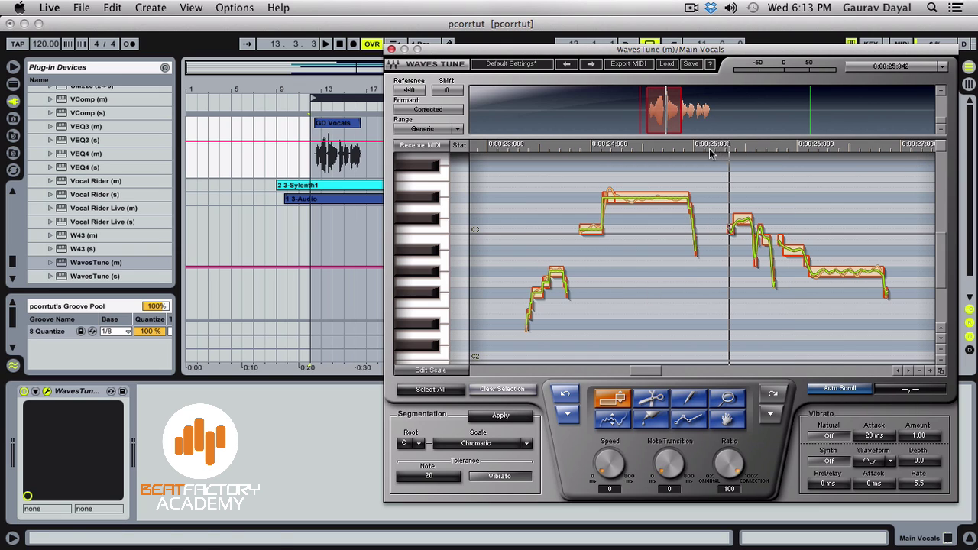
left_click(313, 100)
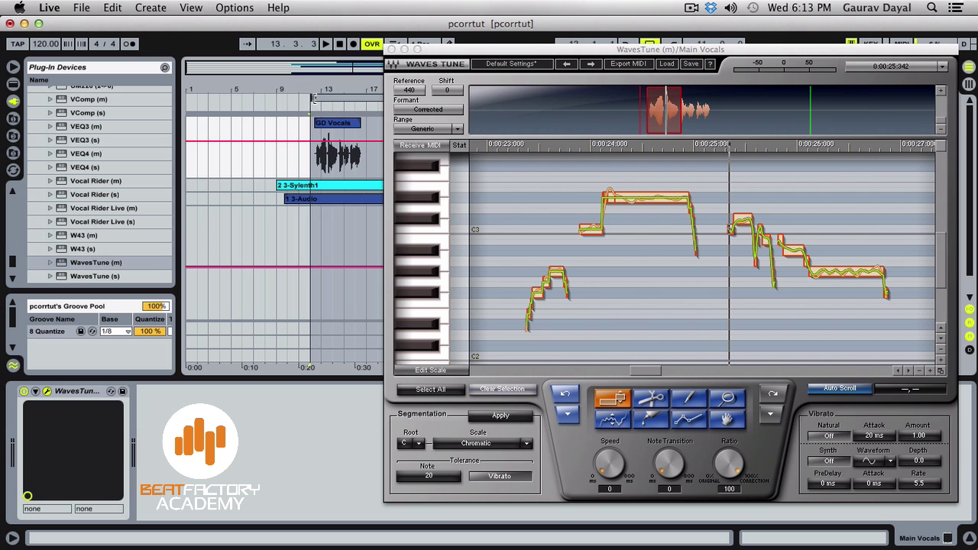
key("space")
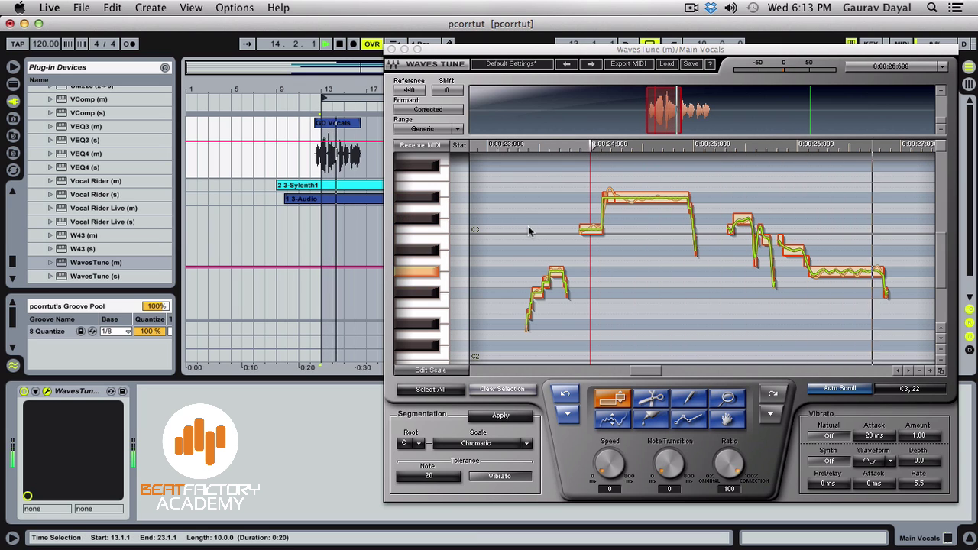
Set Speed and Note Transition to 0 for the descending notes between about 25 and 27 seconds, and play the vocals back
key("space")
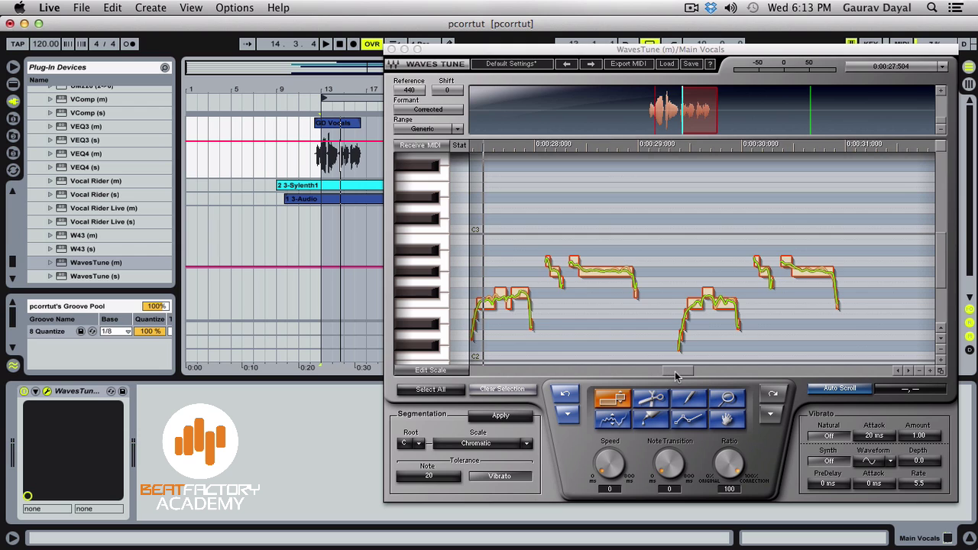
scroll(692, 351, "left", 5)
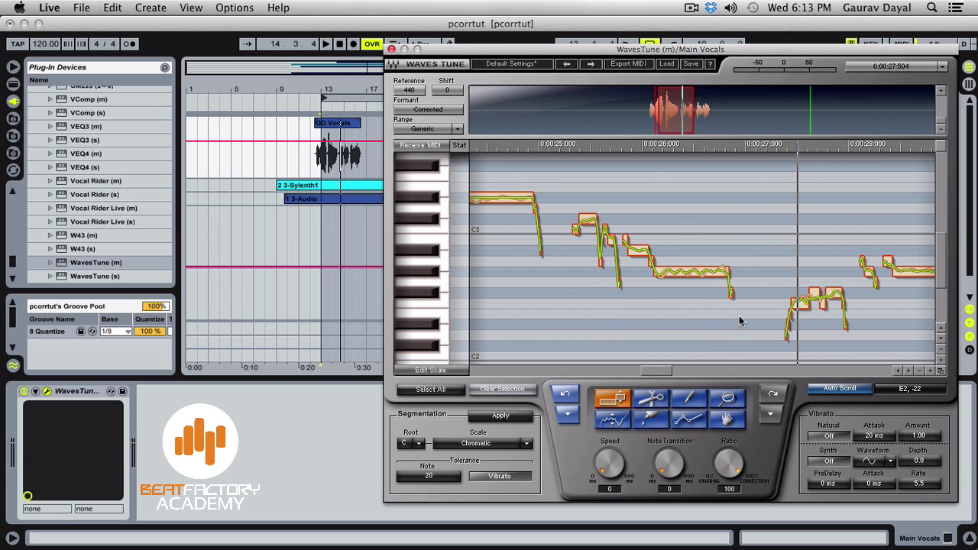
left_click_drag(740, 321, 556, 207)
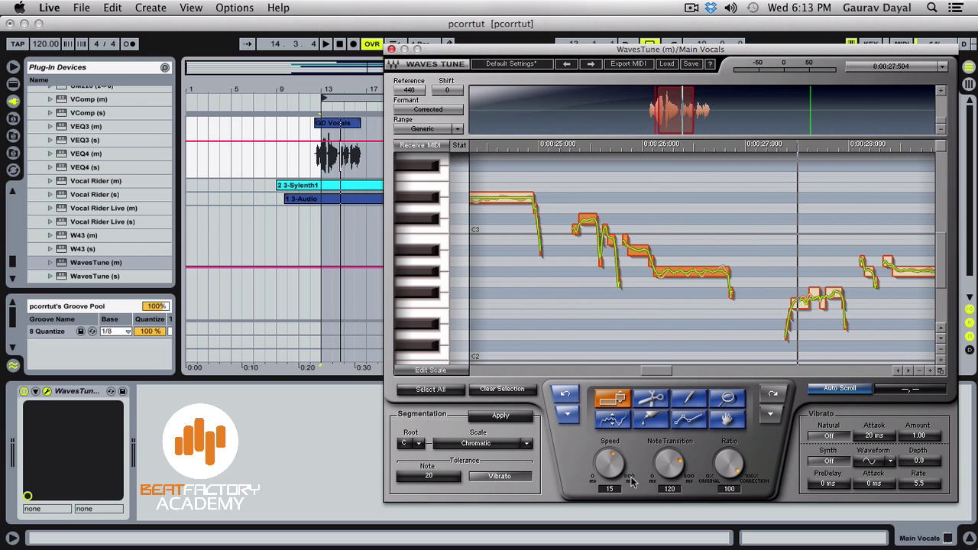
left_click_drag(610, 463, 610, 474)
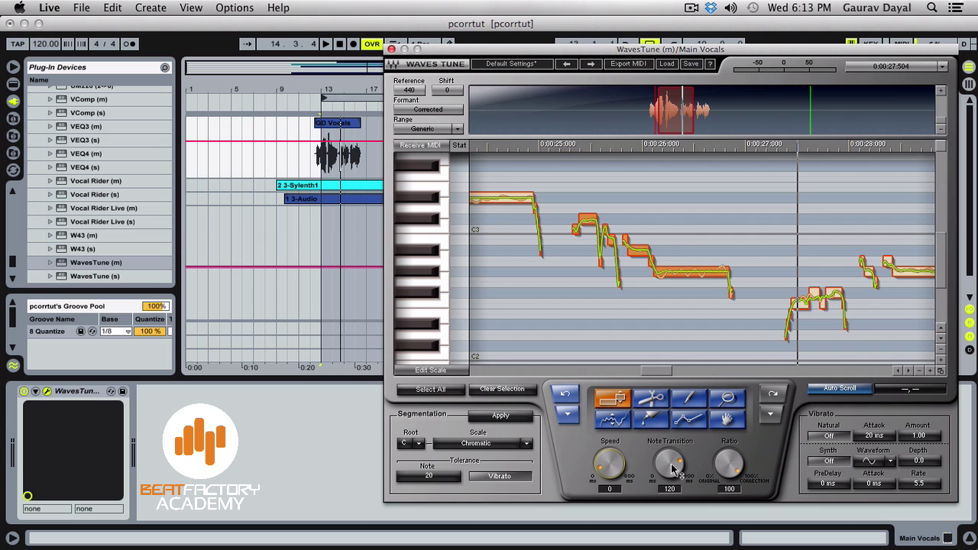
left_click_drag(673, 468, 672, 504)
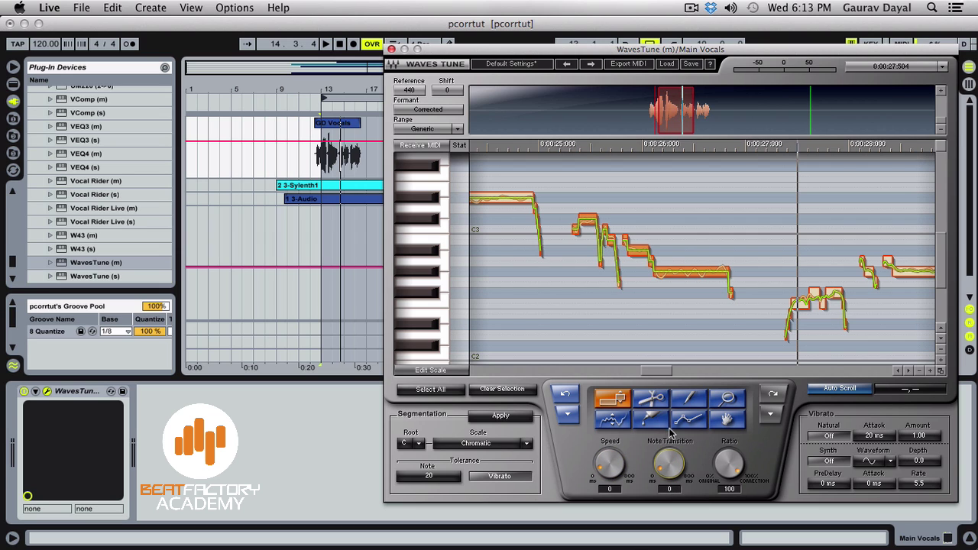
left_click(355, 127)
left_click(350, 97)
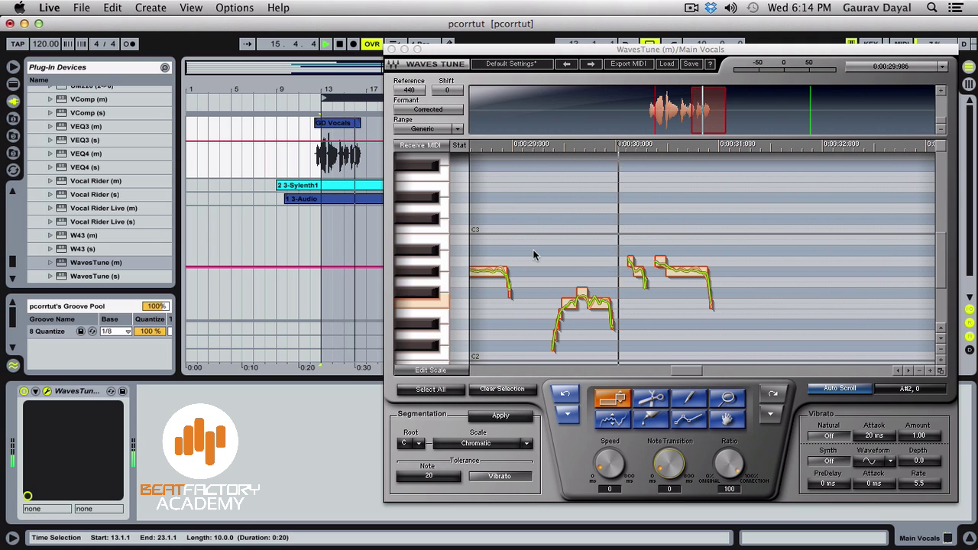
Lower the short raised note in the low phrase near 29.5 seconds to F2, level with its neighbours
left_click(585, 305)
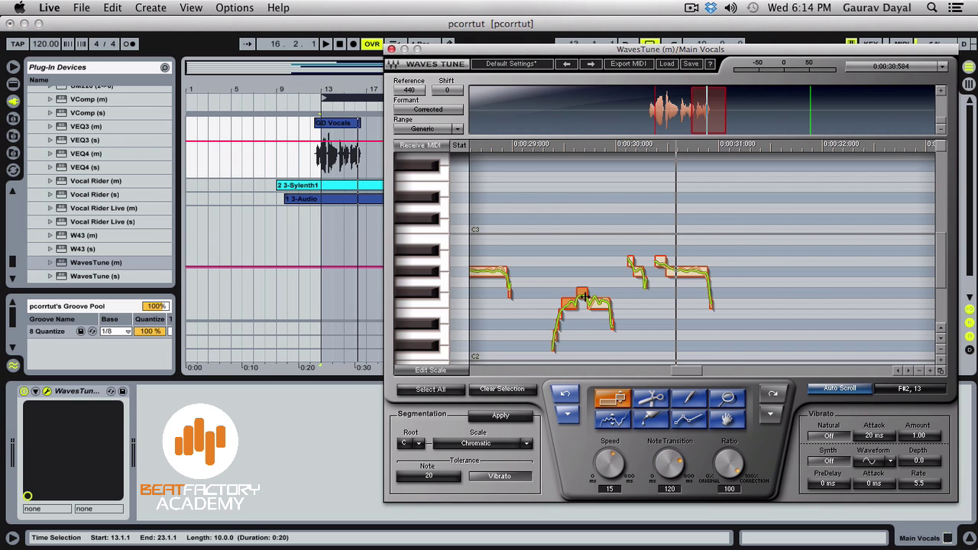
left_click(579, 271)
left_click(582, 295)
left_click(571, 277)
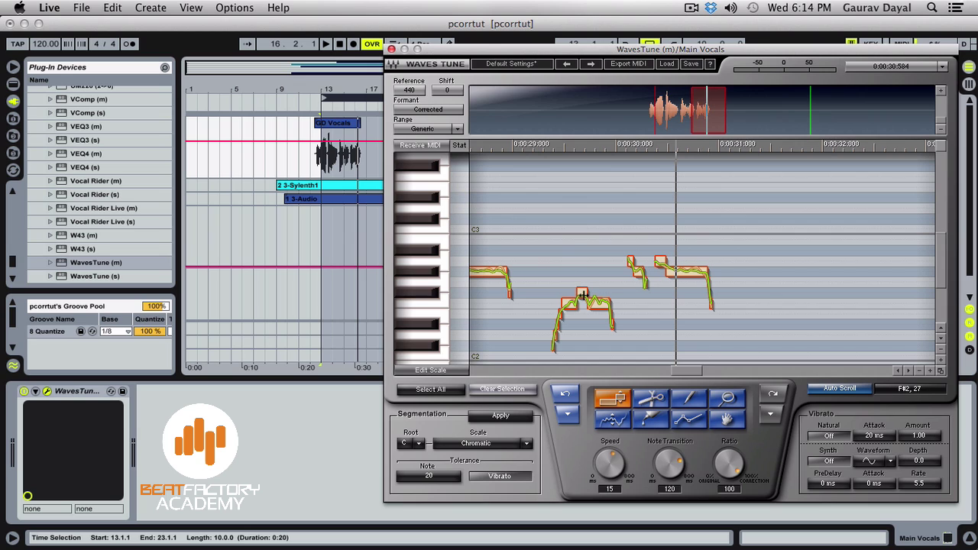
left_click_drag(583, 292, 583, 290)
left_click(927, 371)
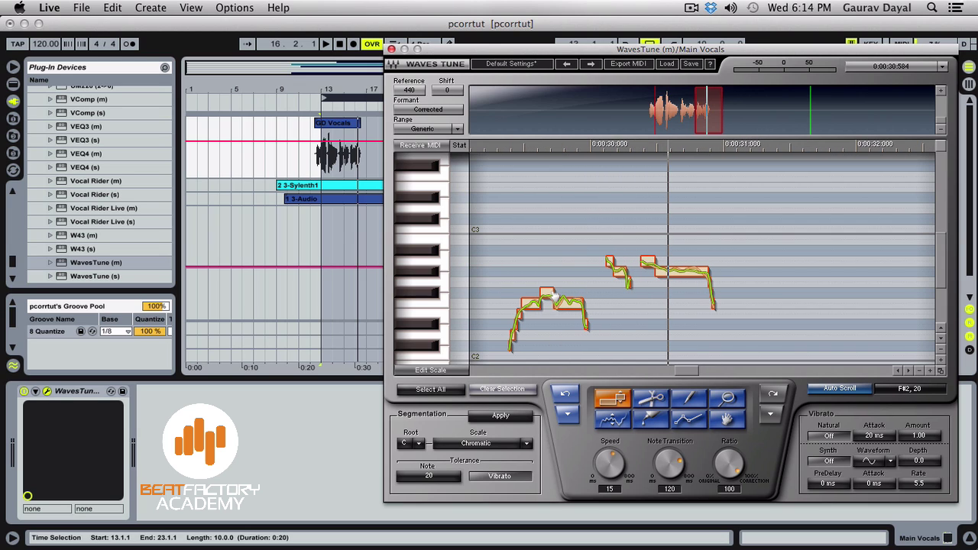
left_click_drag(548, 295, 549, 305)
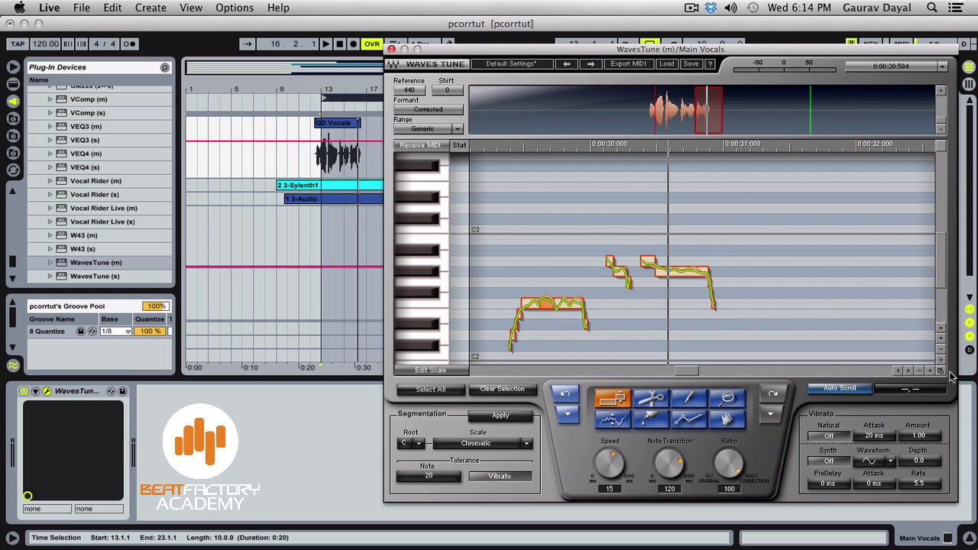
Move the arrangement's loop start to bar 15 and play the closing vocal phrases from there
left_click(919, 371)
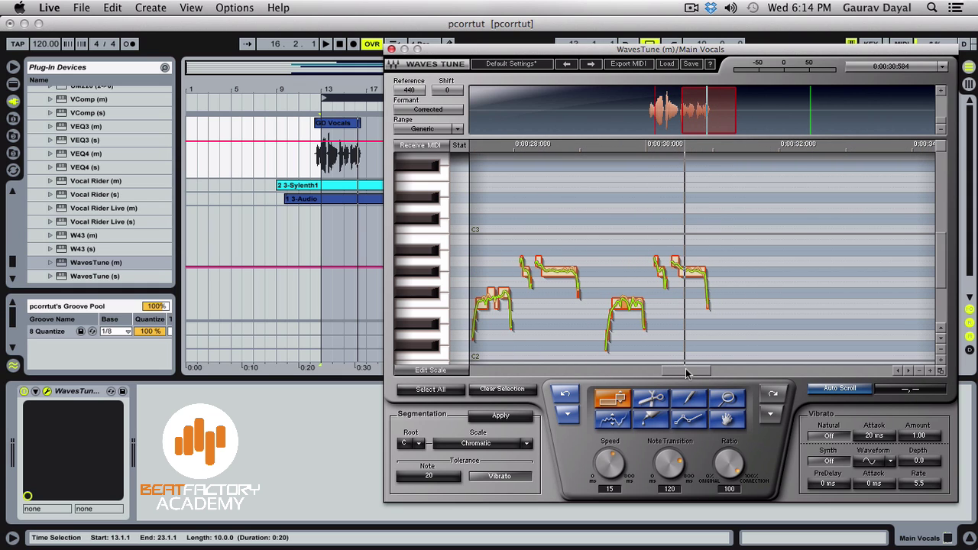
left_click_drag(689, 371, 680, 373)
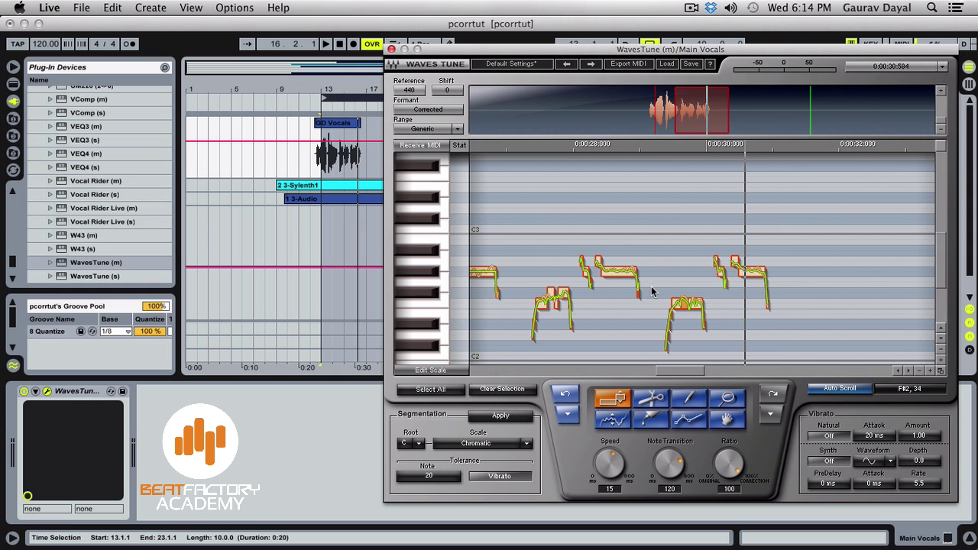
left_click(605, 150)
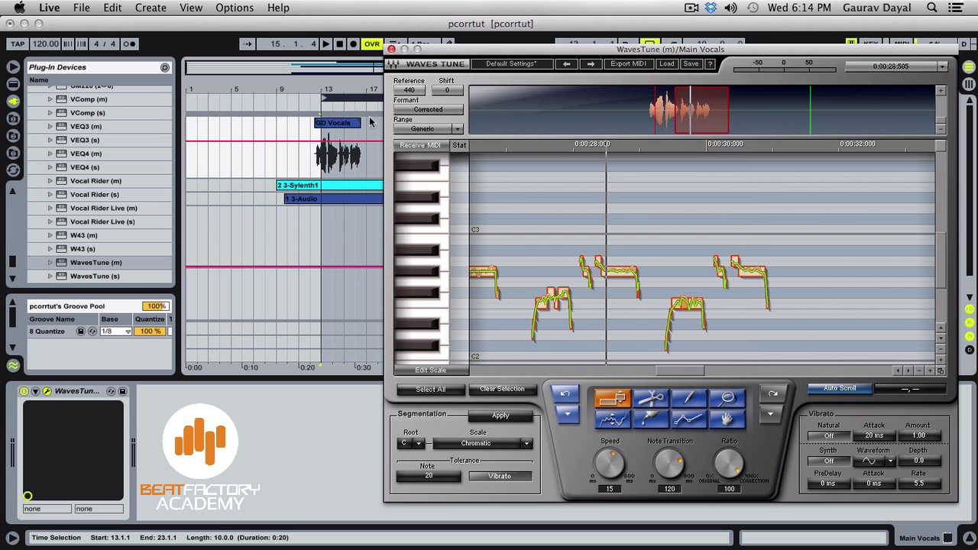
left_click(333, 104)
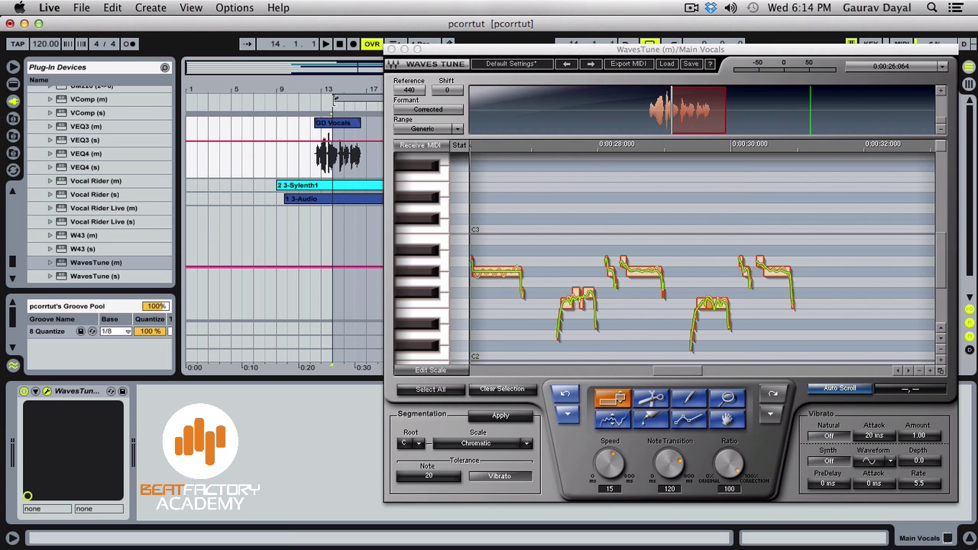
key("space")
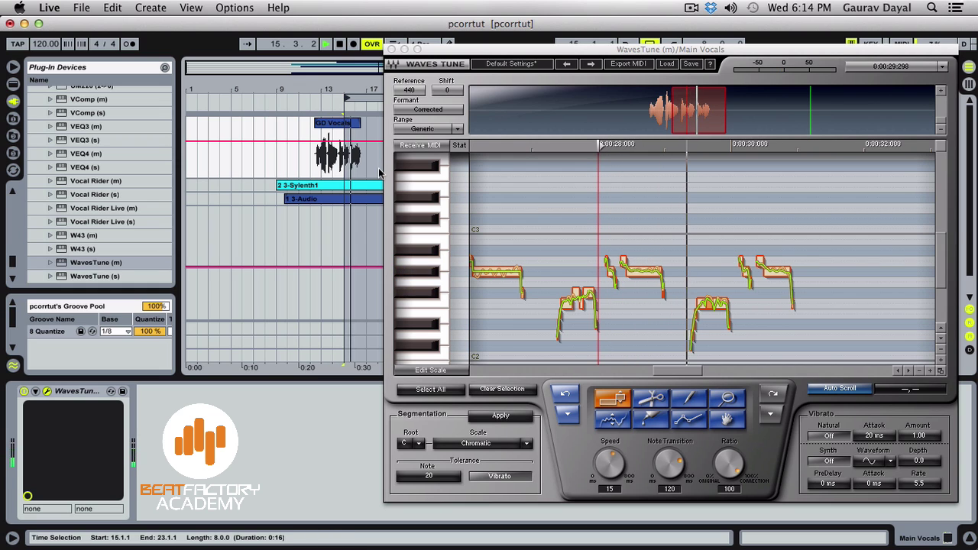
key("space")
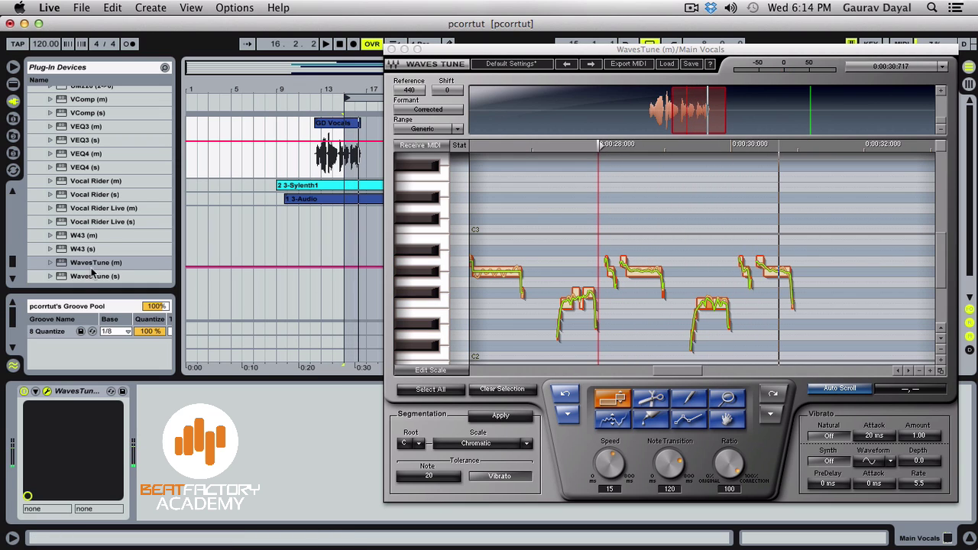
Compare the closing phrases by playing them with WavesTune bypassed and again with it enabled
key("space")
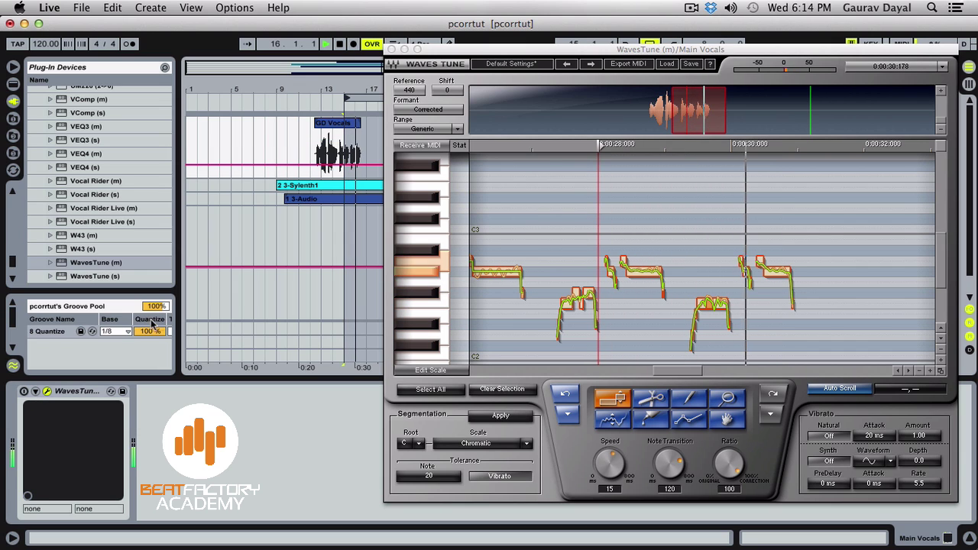
left_click(25, 393)
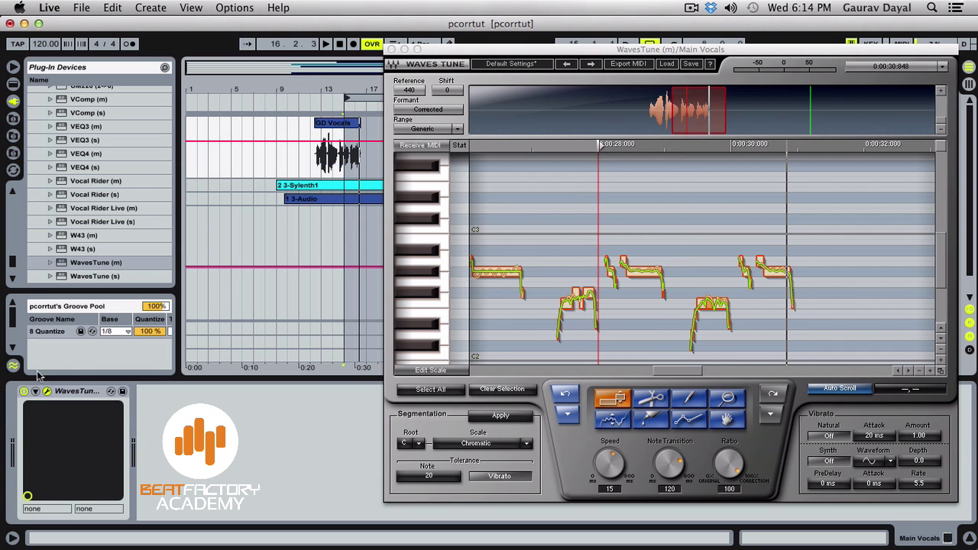
key("space")
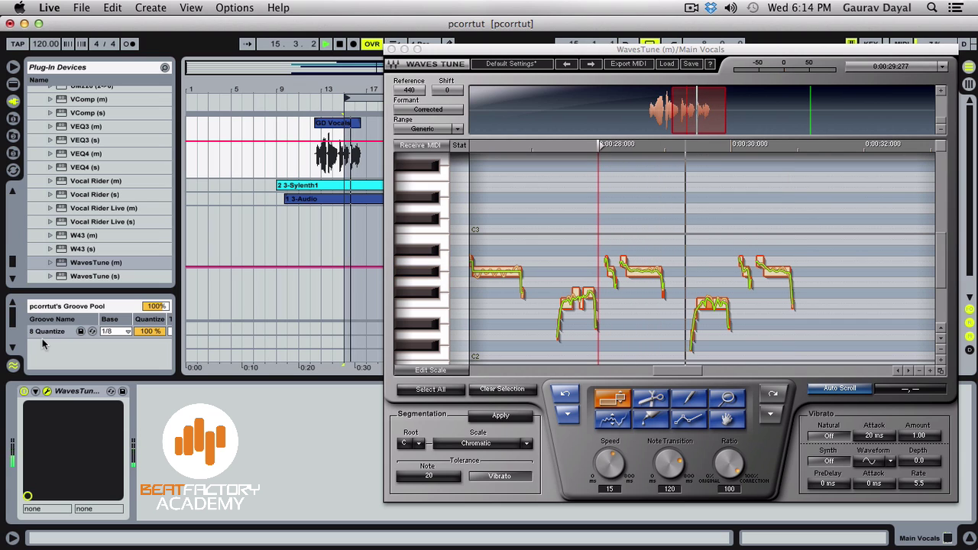
key("space")
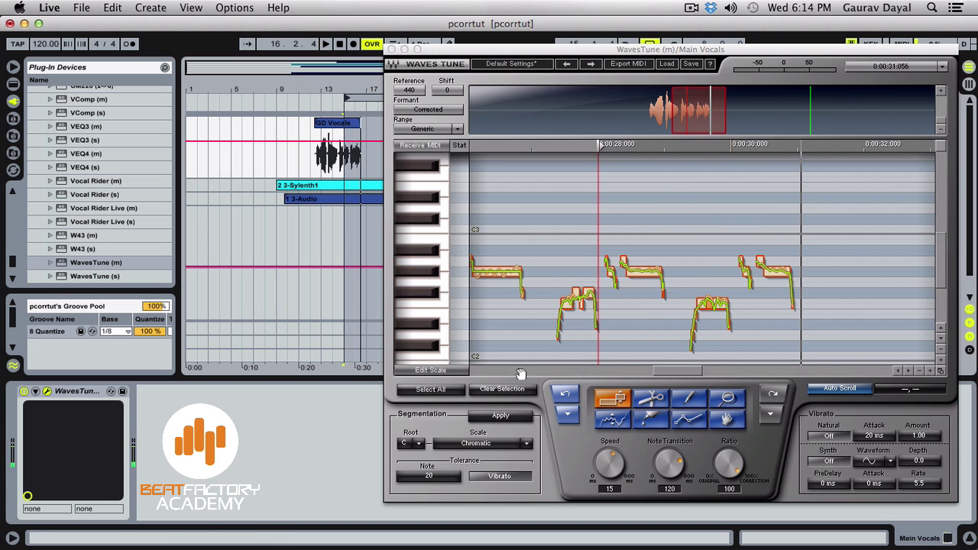
Lower the short A2 note that begins the final long note to G#2, and play the phrase back
left_click(761, 268)
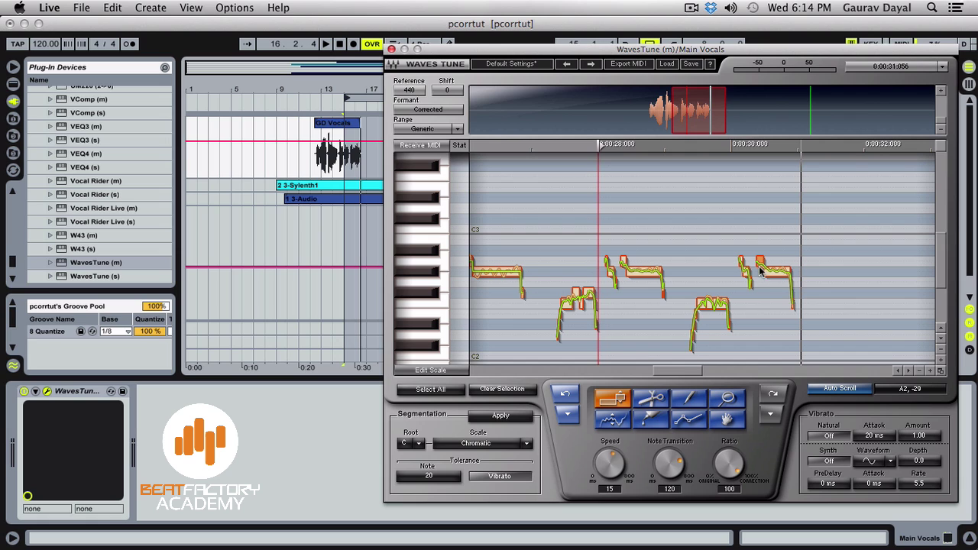
left_click(930, 371)
left_click_drag(817, 262, 815, 277)
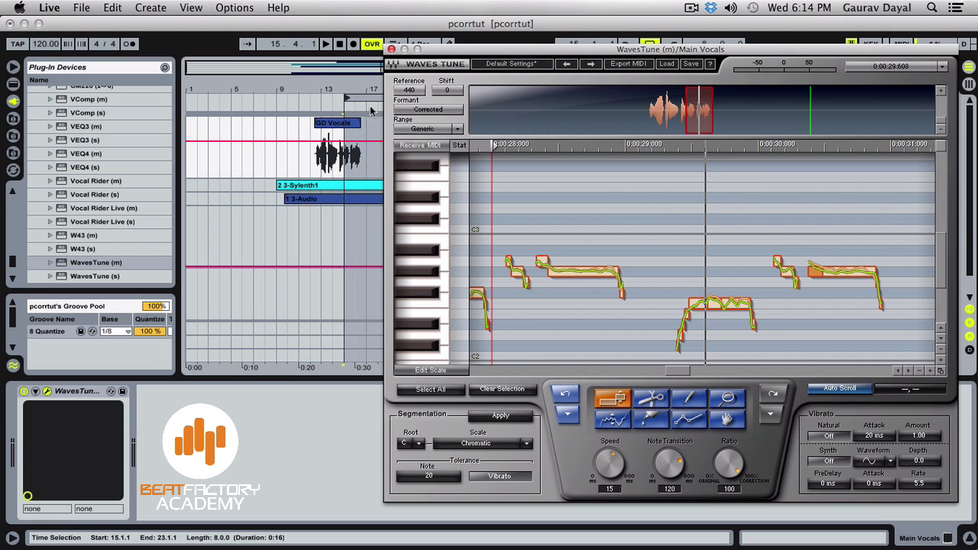
left_click(358, 101)
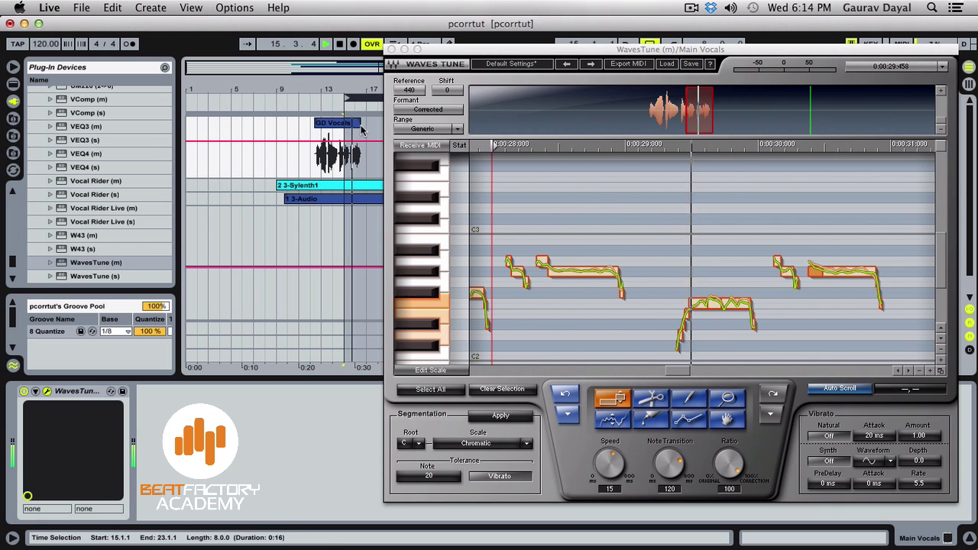
key("space")
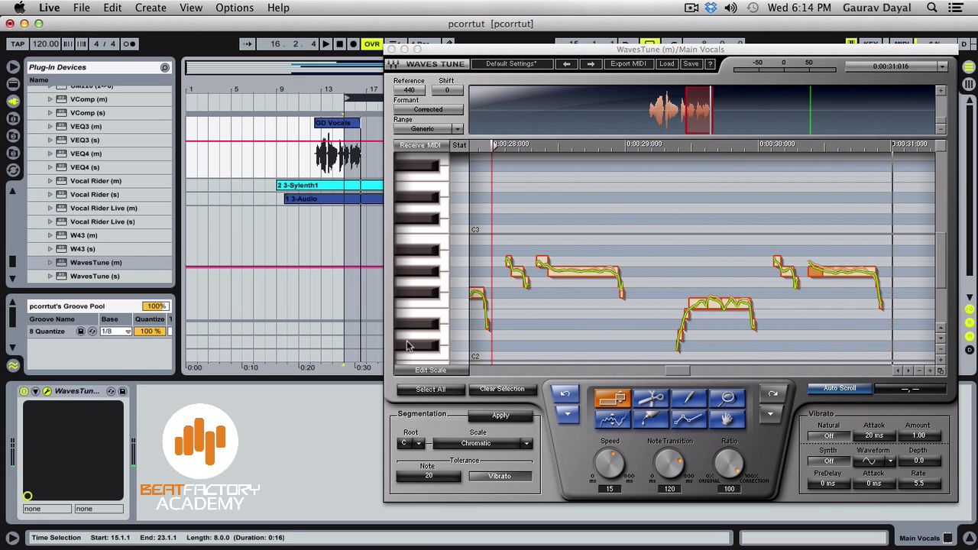
Set Note Transition and Speed to 0 for all the closing phrases' notes, and play them back
left_click_drag(893, 351, 476, 241)
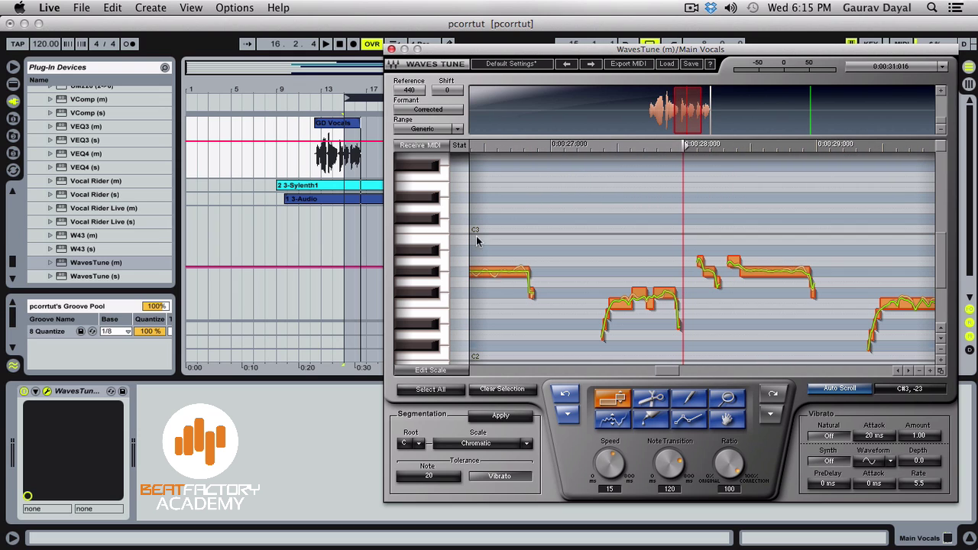
left_click_drag(658, 463, 658, 504)
left_click_drag(609, 464, 594, 547)
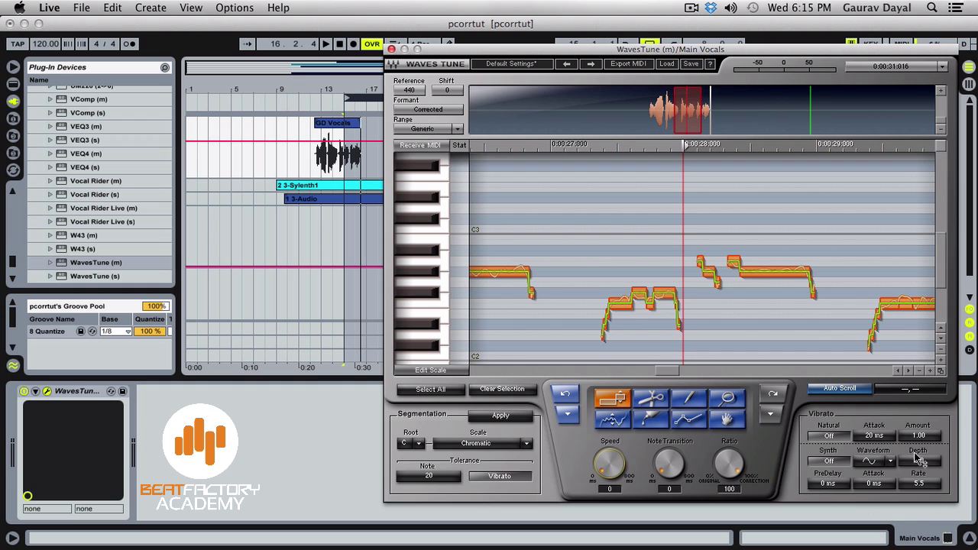
left_click(921, 372)
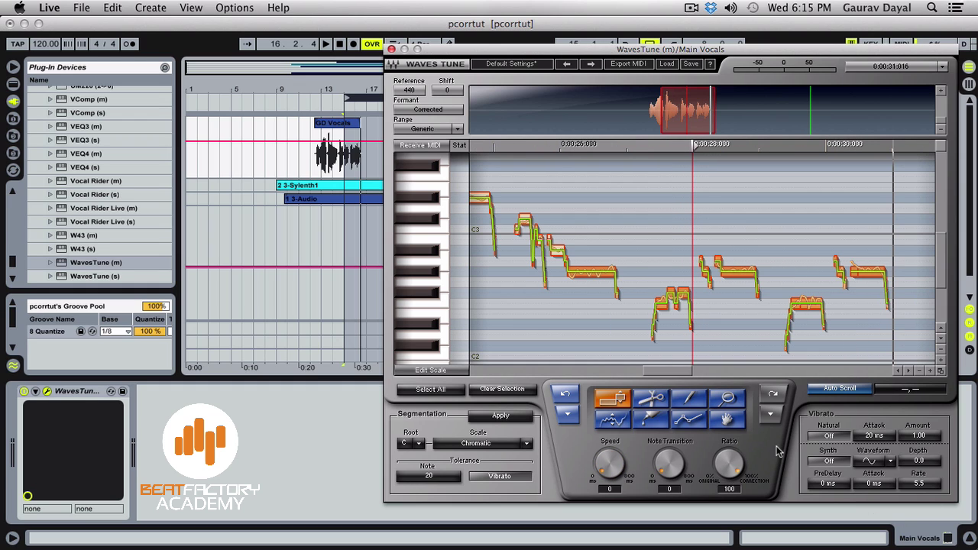
left_click(920, 373)
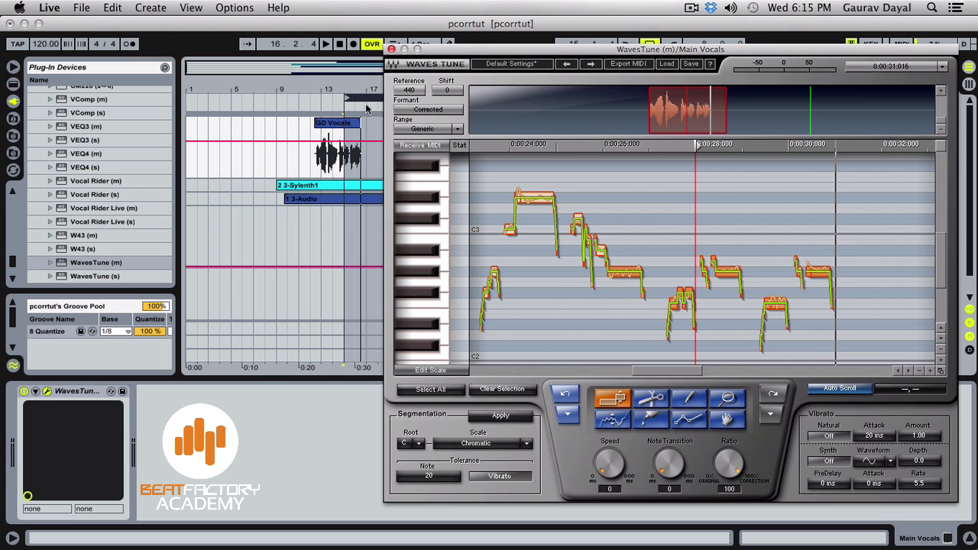
left_click(356, 98)
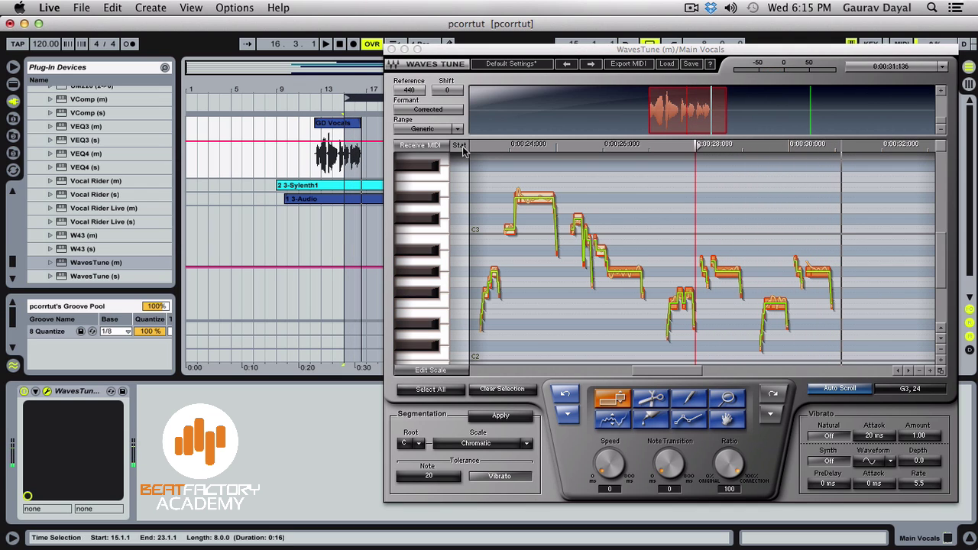
Set the arrangement loop to run from bar 12 to bar 17 around the vocal clip, and play the whole tuned take
left_click_drag(350, 99, 312, 99)
left_click_drag(463, 52, 642, 143)
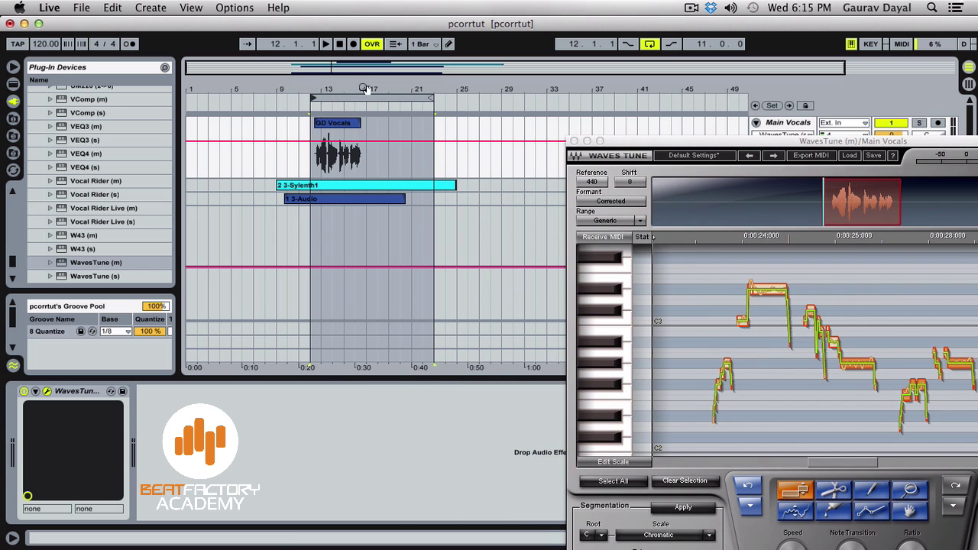
left_click_drag(433, 99, 364, 99)
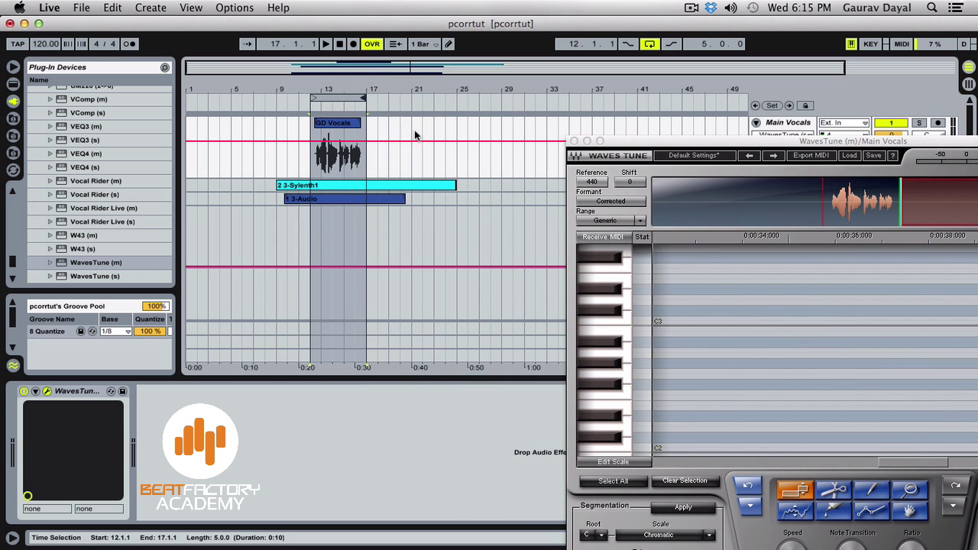
left_click_drag(607, 145, 430, 22)
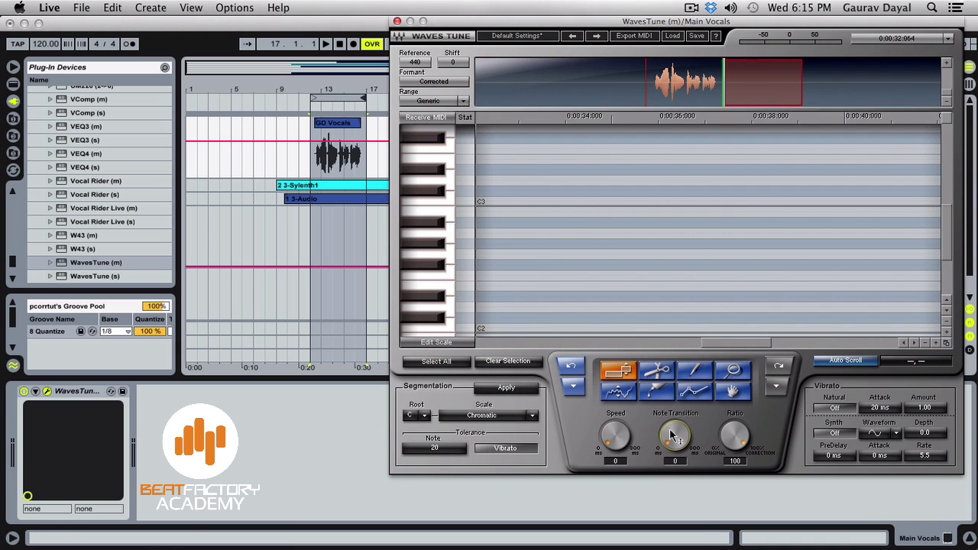
left_click(330, 98)
key("space")
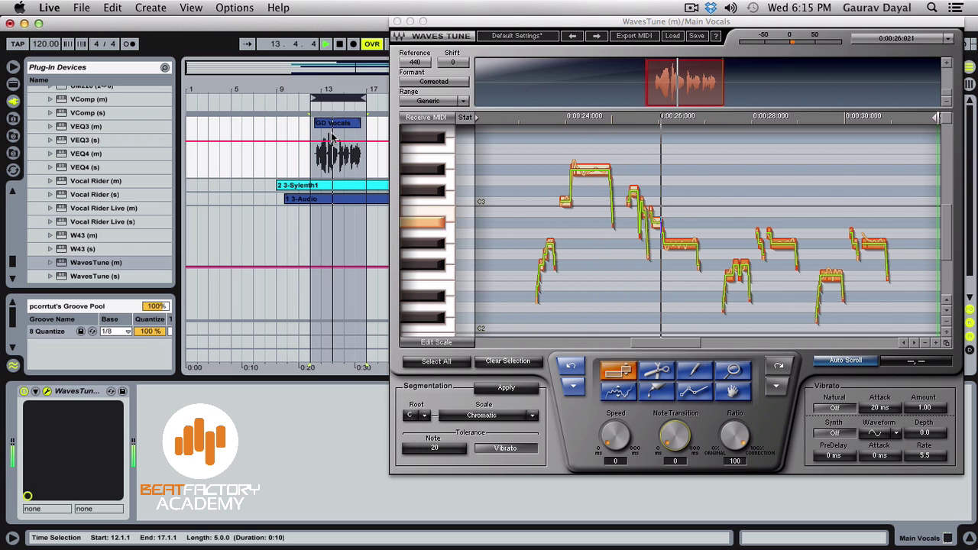
Select the notes of the descending phrase and those of the closing phrases in turn while the loop plays
left_click_drag(616, 169, 663, 274)
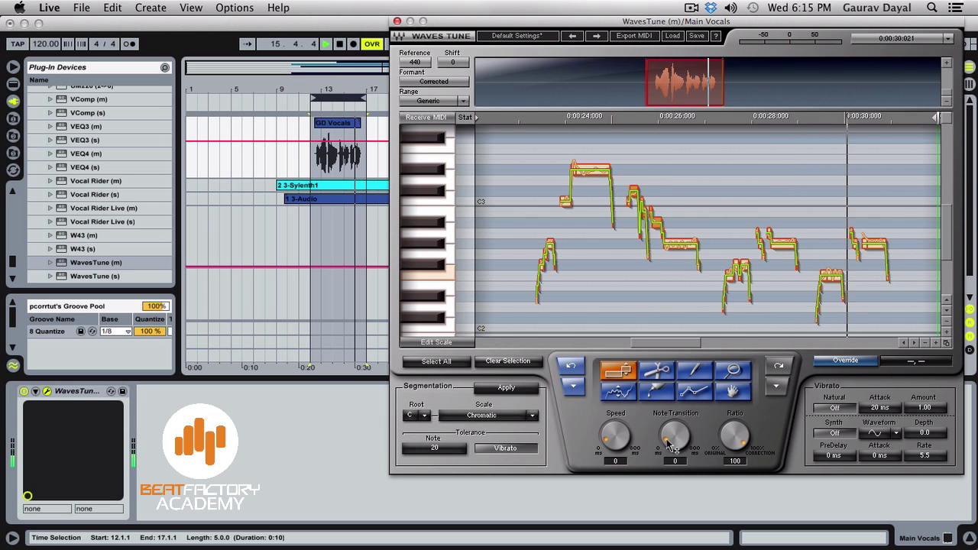
left_click_drag(680, 200, 894, 320)
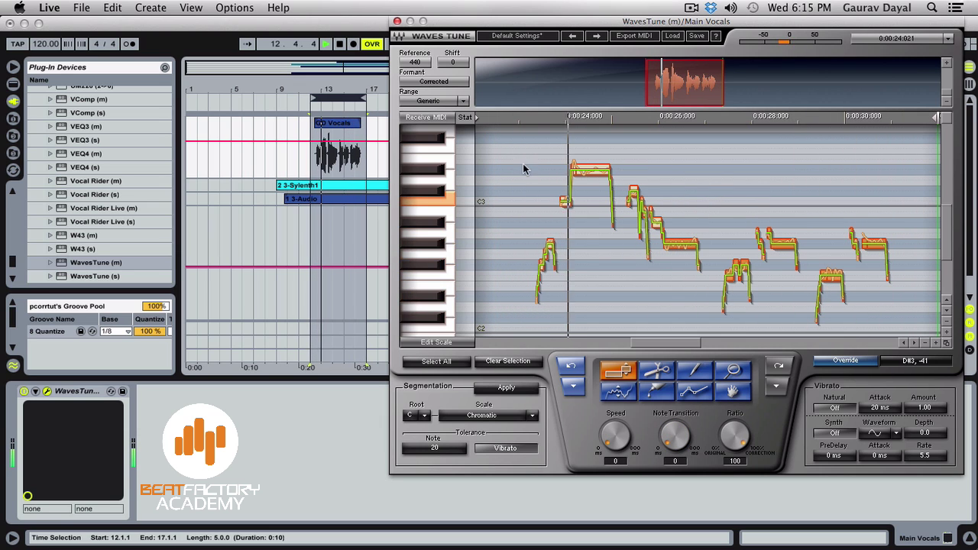
Play the looped vocal take while examining its notes from the opening through the descending phrase
left_click_drag(519, 157, 531, 186)
left_click_drag(545, 219, 661, 297)
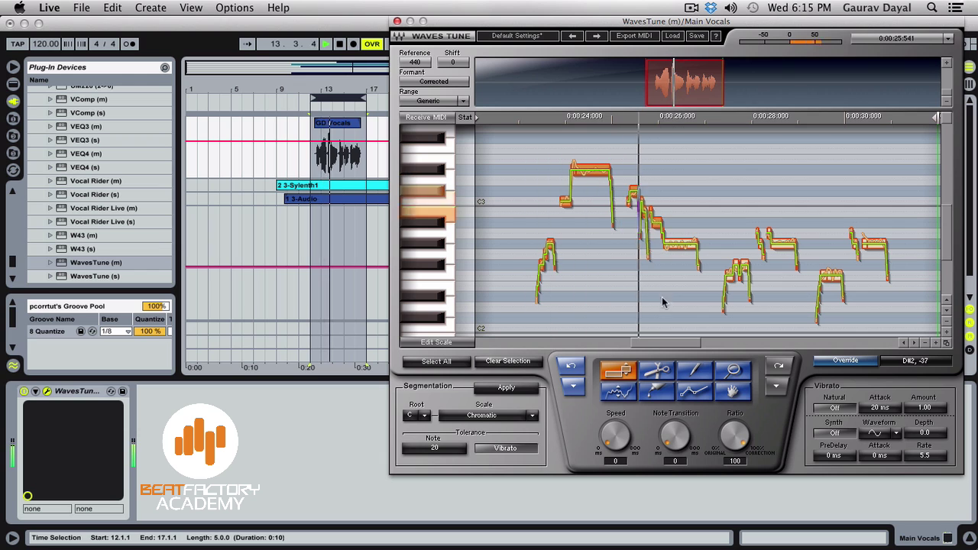
left_click(939, 346)
key("space")
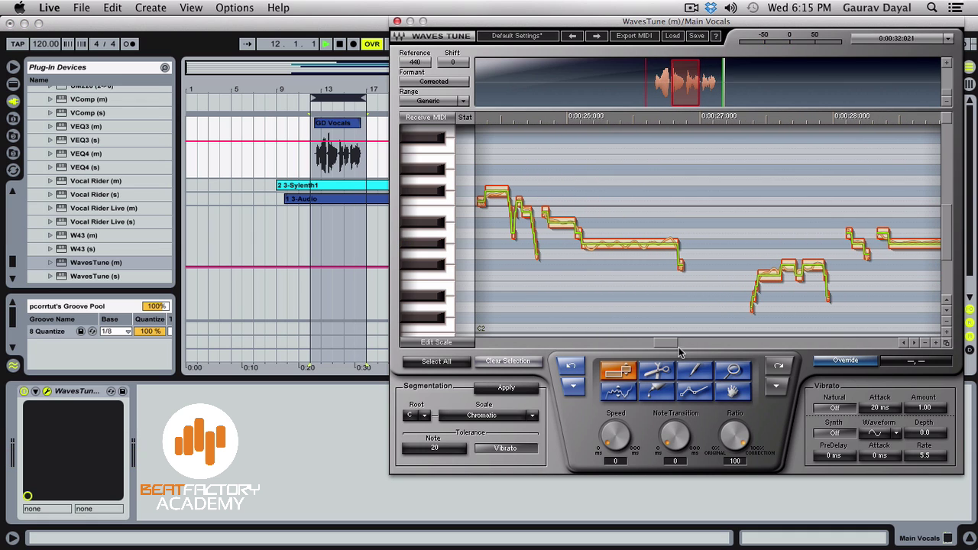
Raise the short A2 note in the dip before the descending notes to B2, and select it together with its neighbouring notes
left_click_drag(677, 346, 657, 348)
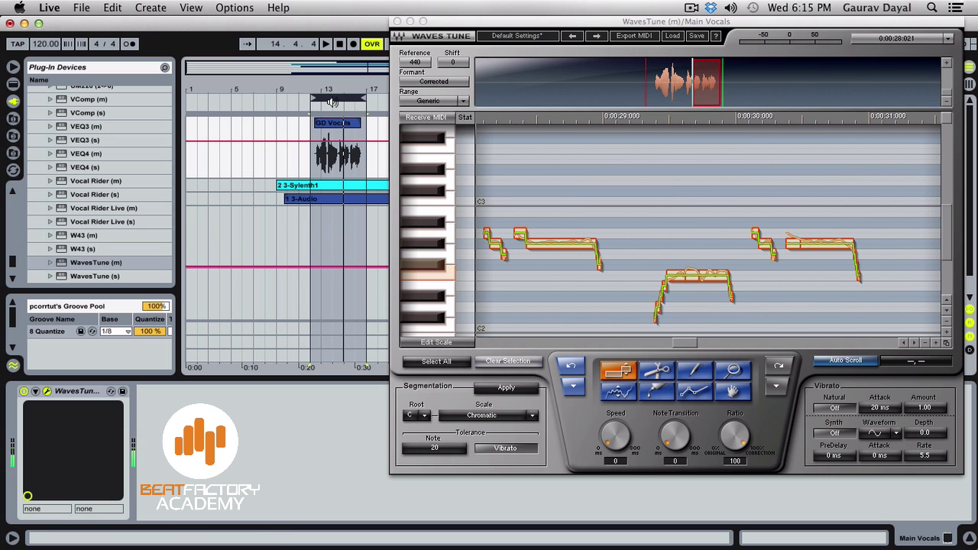
left_click_drag(678, 348, 656, 345)
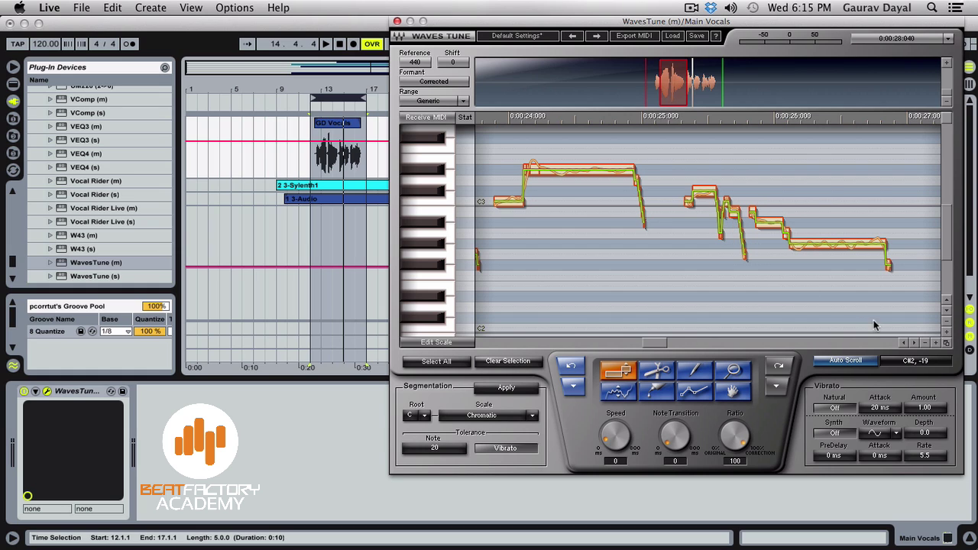
left_click(932, 343)
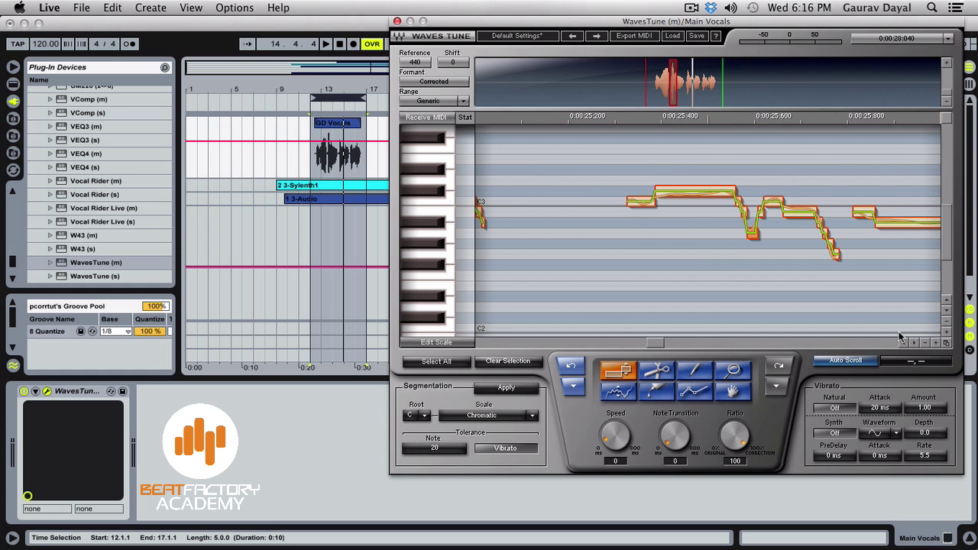
left_click_drag(753, 235, 752, 224)
left_click(752, 256)
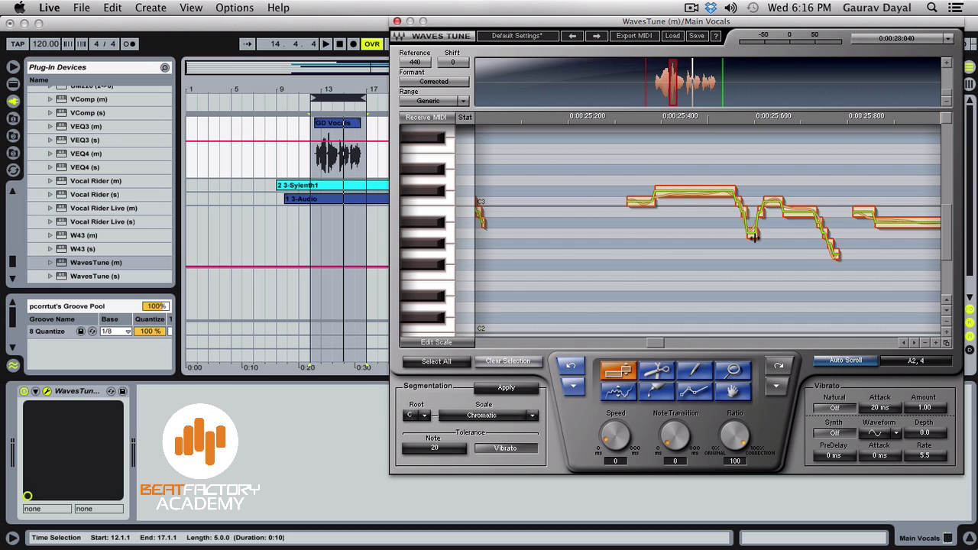
left_click_drag(754, 237, 753, 222)
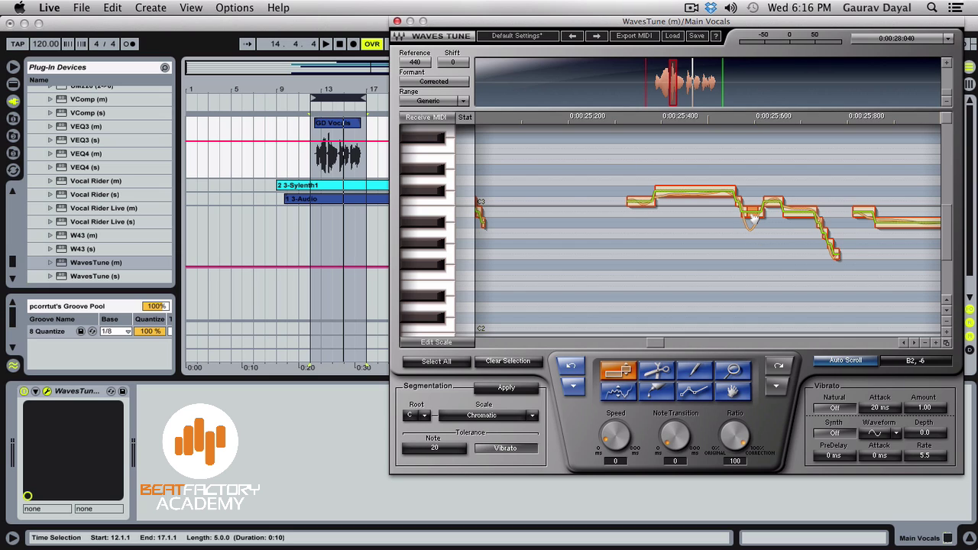
left_click_drag(781, 259, 710, 196)
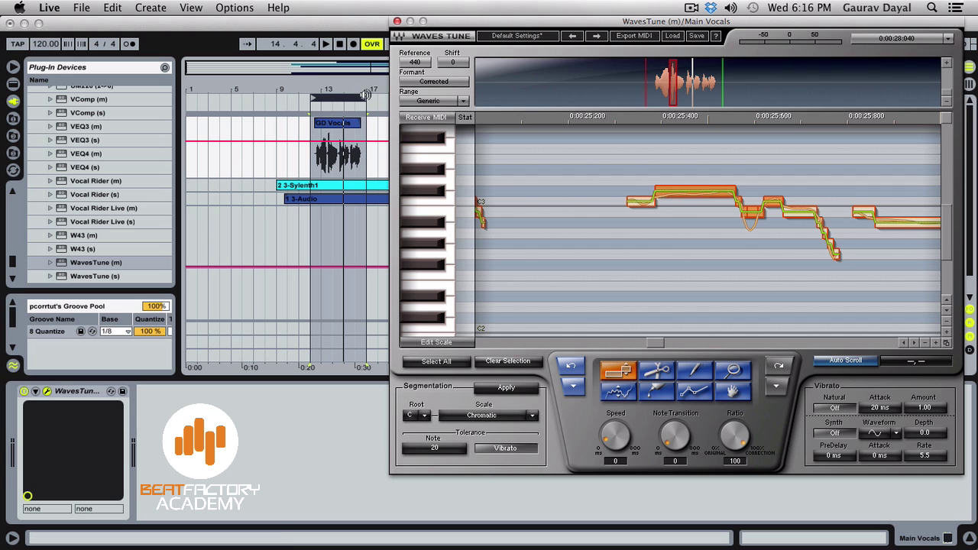
Set the arrangement loop to run from bar 14 to bar 17, and play the closing phrases with all their notes in view
left_click(304, 97)
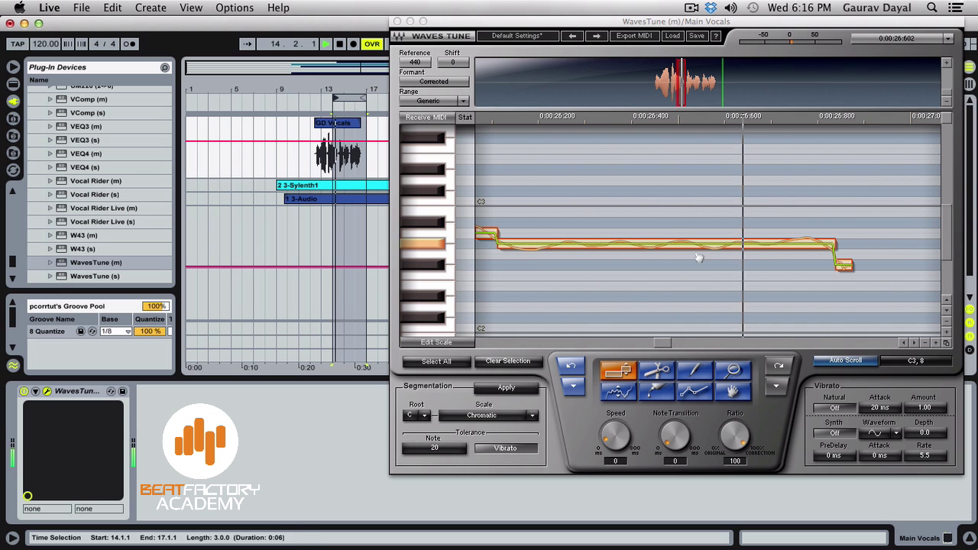
left_click(925, 343)
left_click(925, 342)
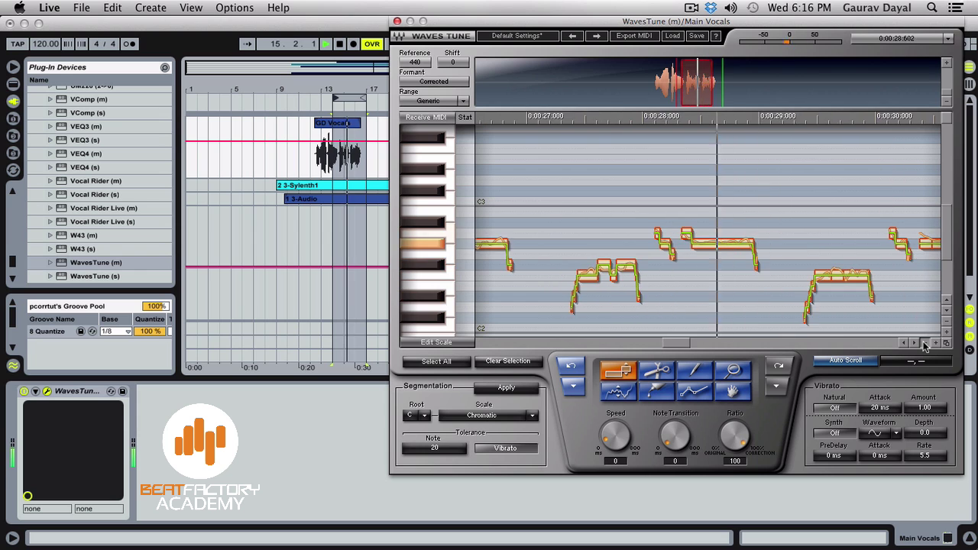
left_click(925, 343)
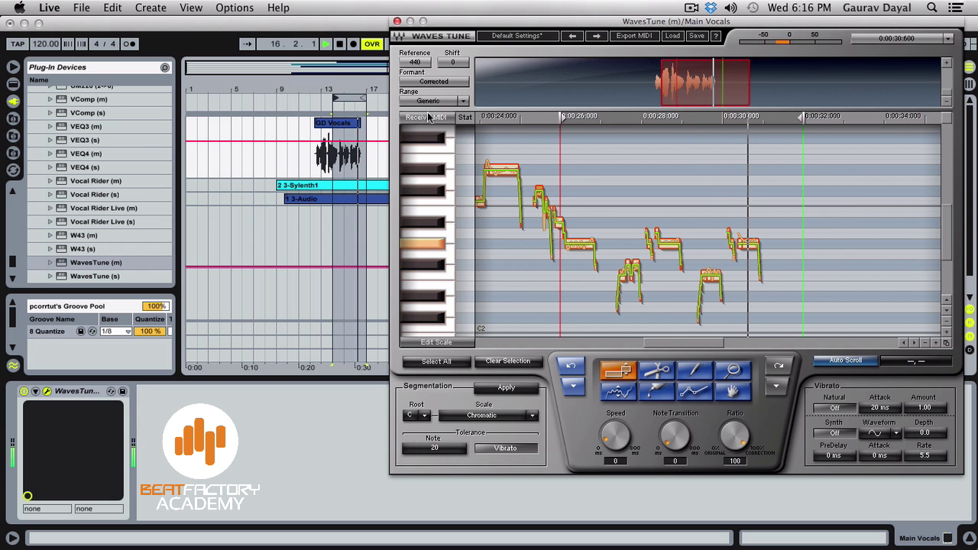
left_click(330, 97)
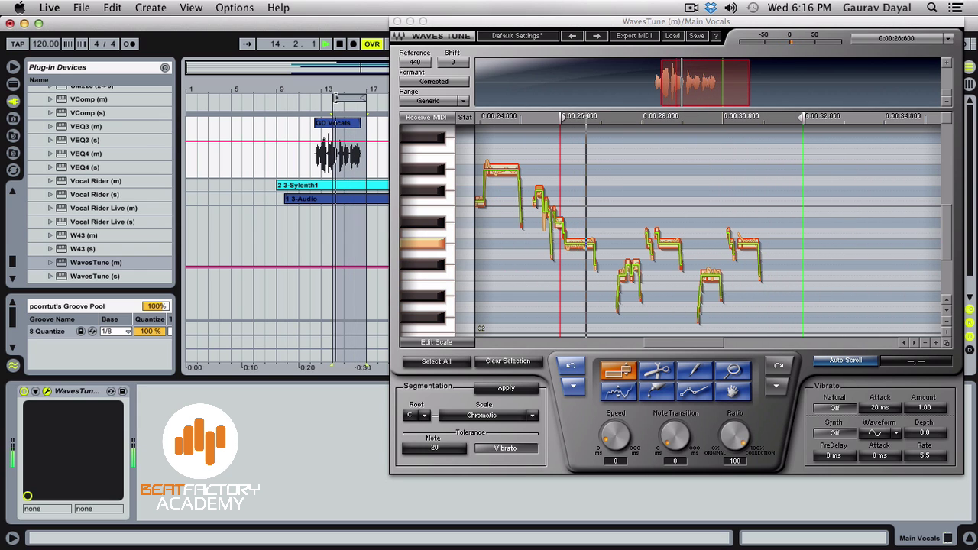
Extend the loop start back to bar 13 and on to bar 12, and listen to the rest of the take
left_click(321, 96)
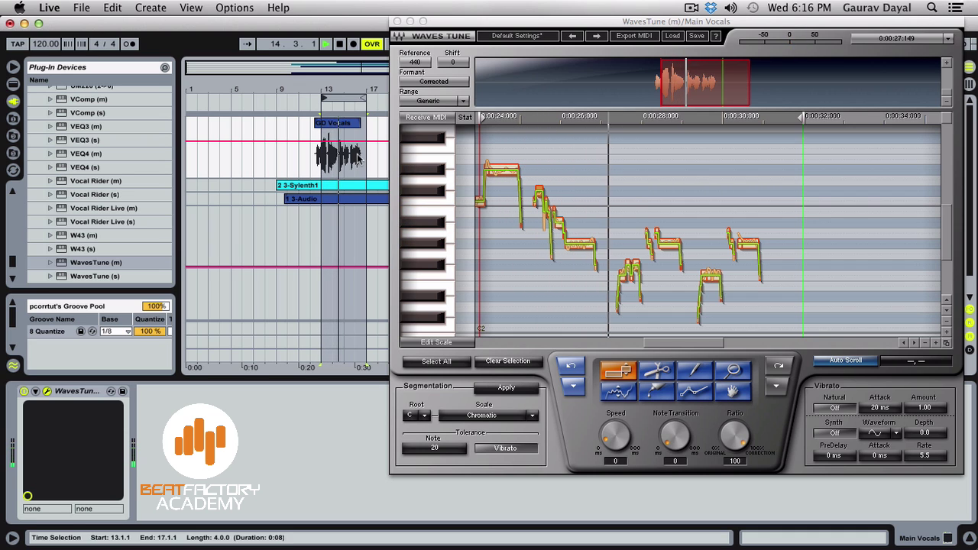
left_click(313, 98)
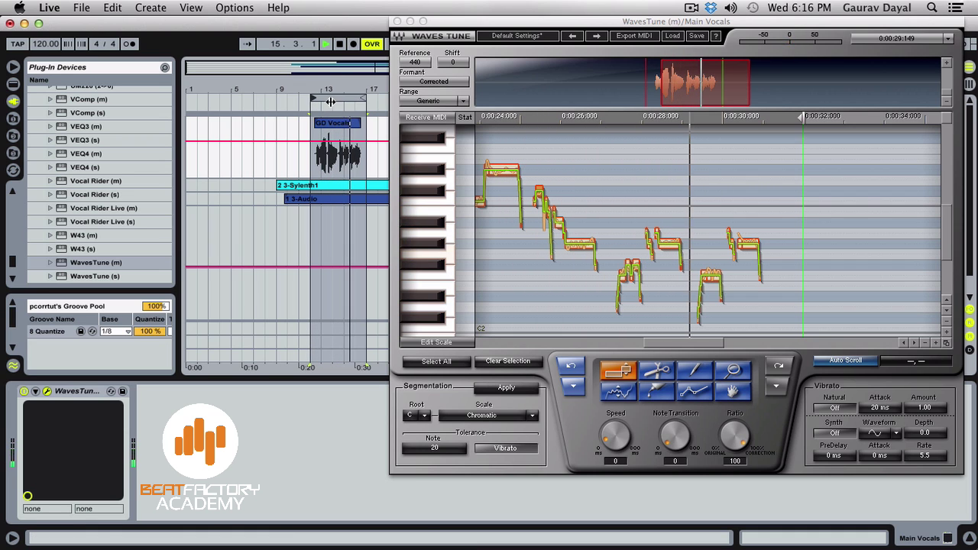
left_click(344, 126)
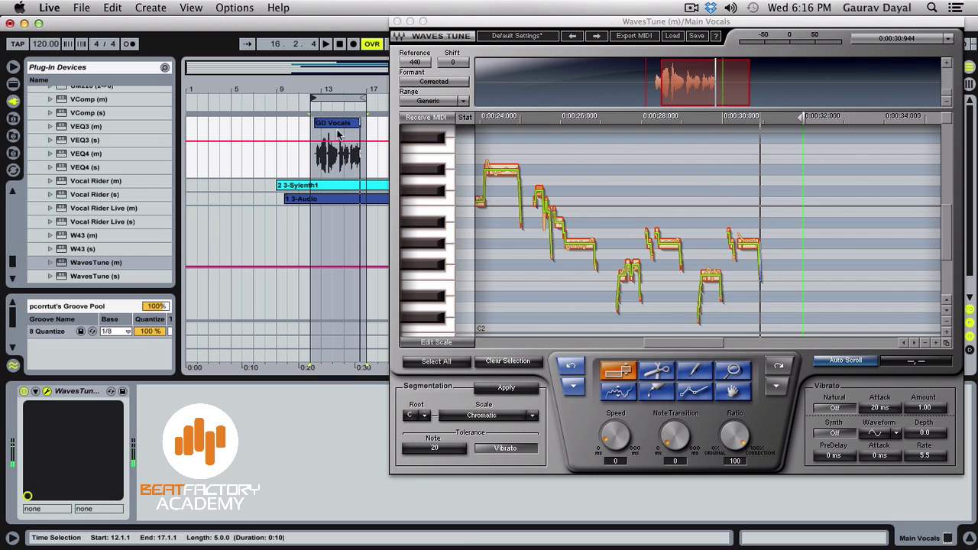
Show the whole tuned take in the pitch editor, and select the loop range from bar 12 to bar 17
left_click(342, 125)
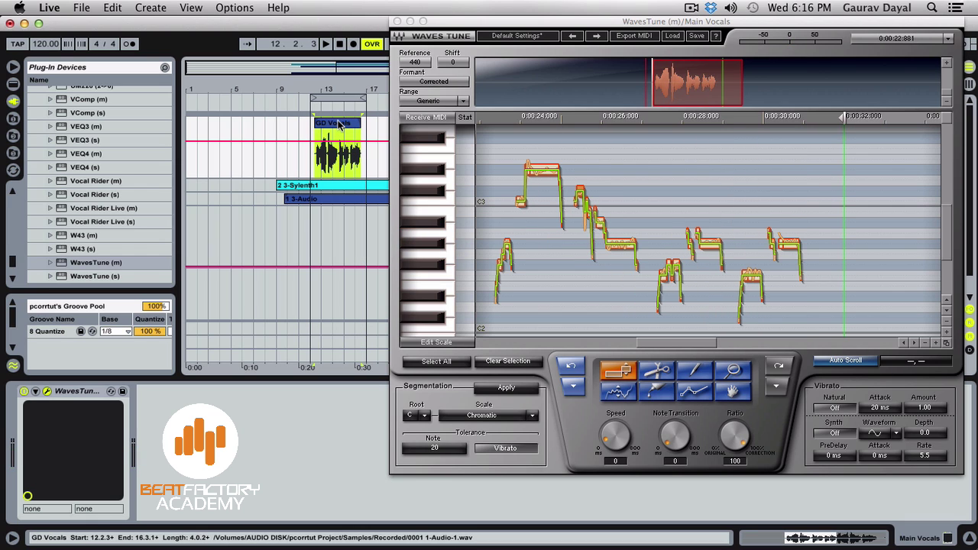
left_click(554, 248)
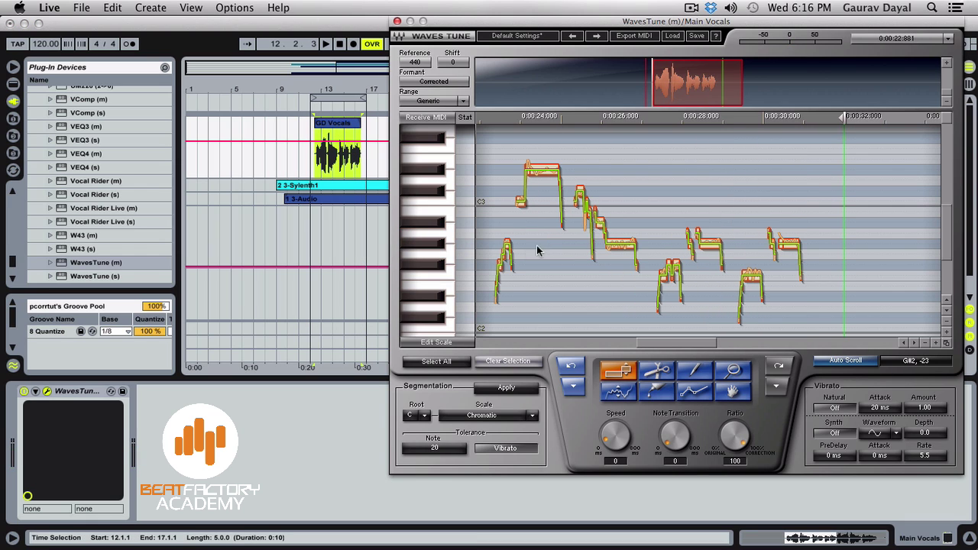
scroll(653, 344, "left", 3)
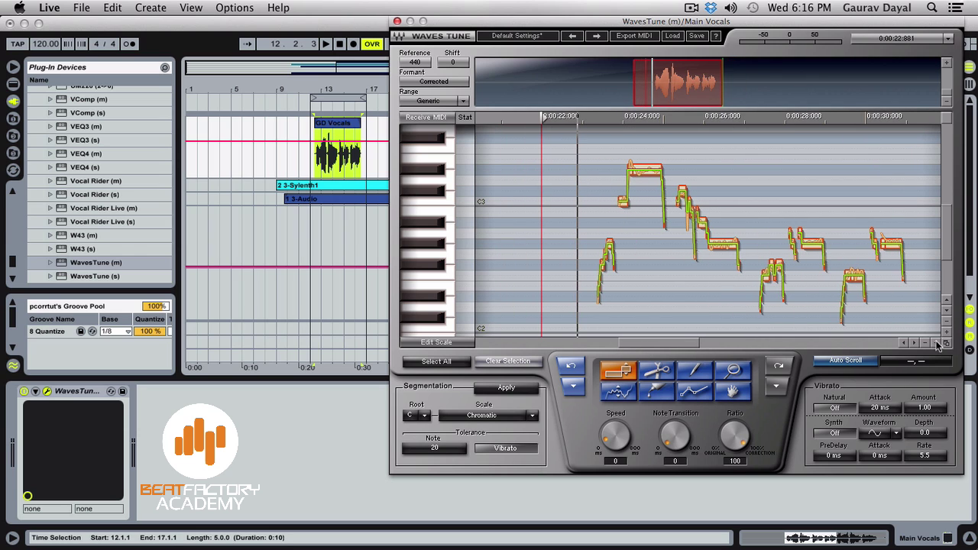
left_click(927, 343)
left_click(927, 343)
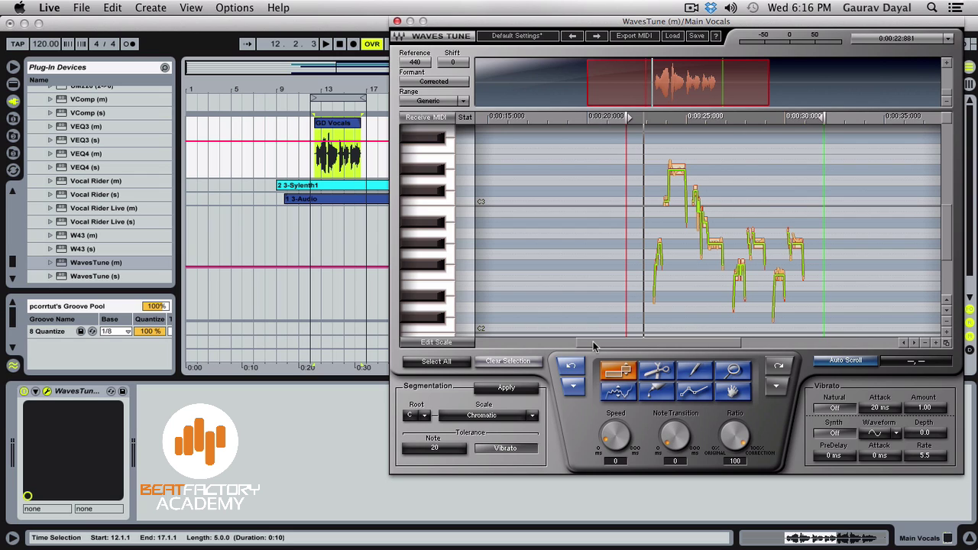
left_click(337, 97)
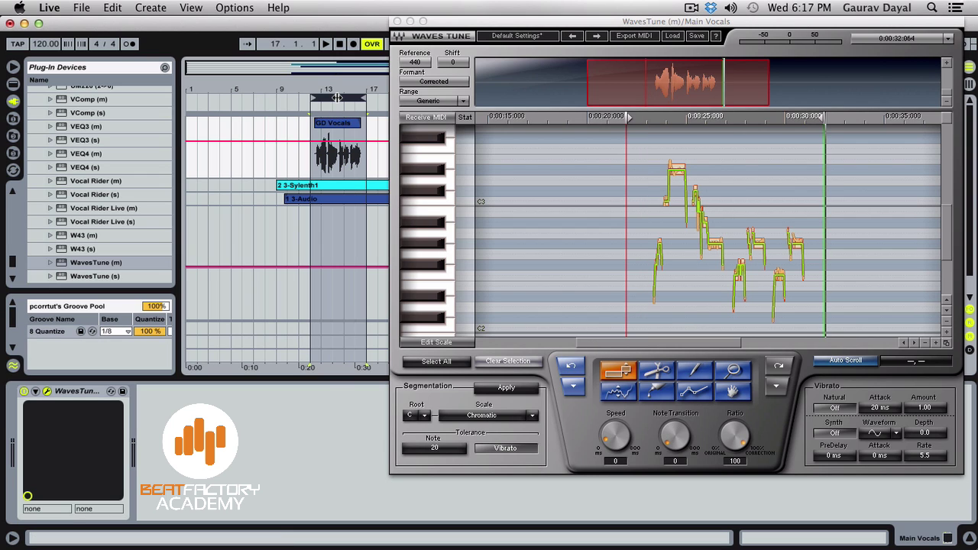
Bypass WavesTune on the Main Vocals track, and play the take to hear the uncorrected vocals
left_click(24, 392)
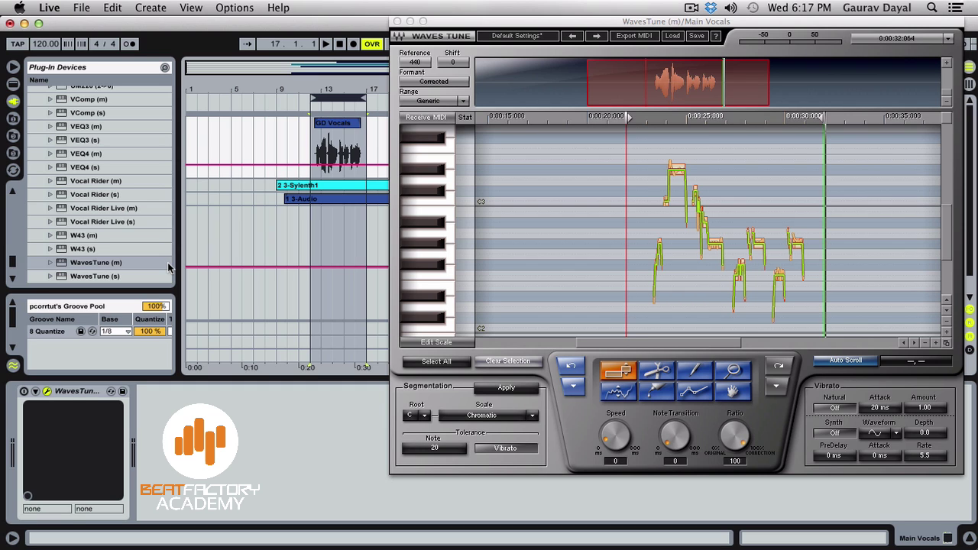
key("space")
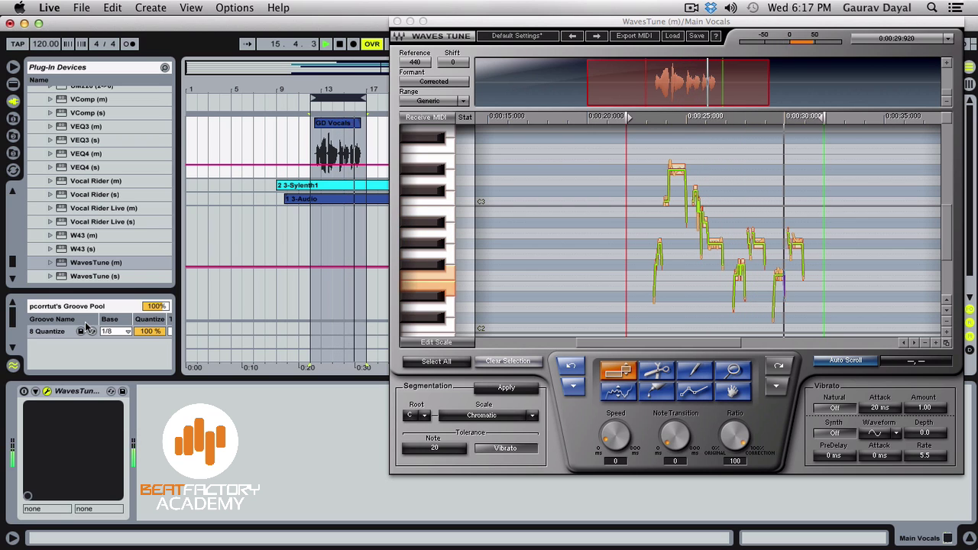
key("space")
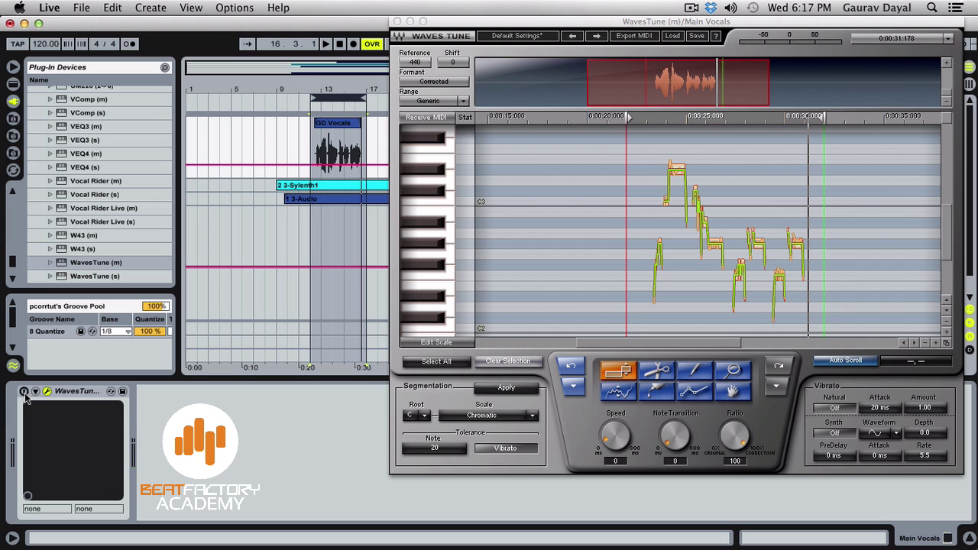
Reactivate WavesTune on the Main Vocals track, and play the same take to hear the corrected vocals
left_click(24, 392)
key("space")
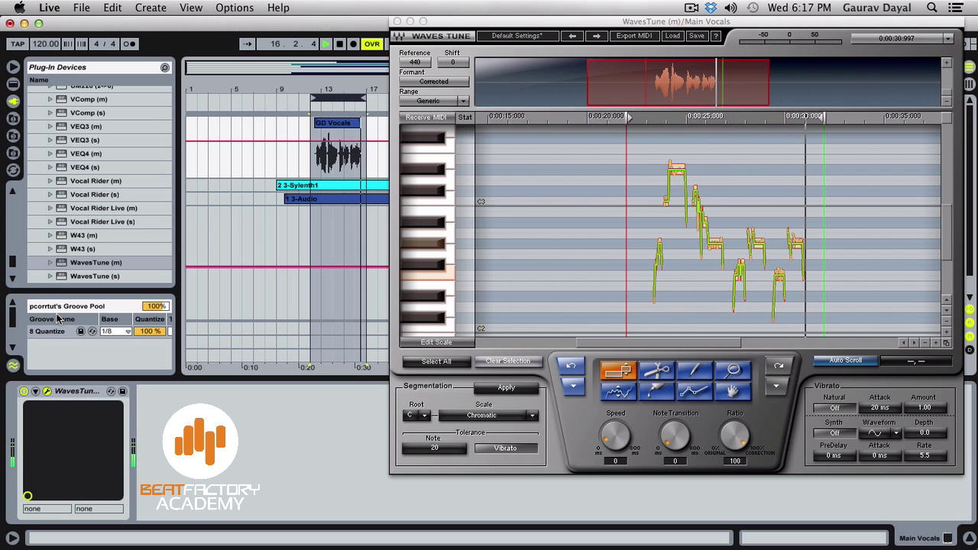
key("space")
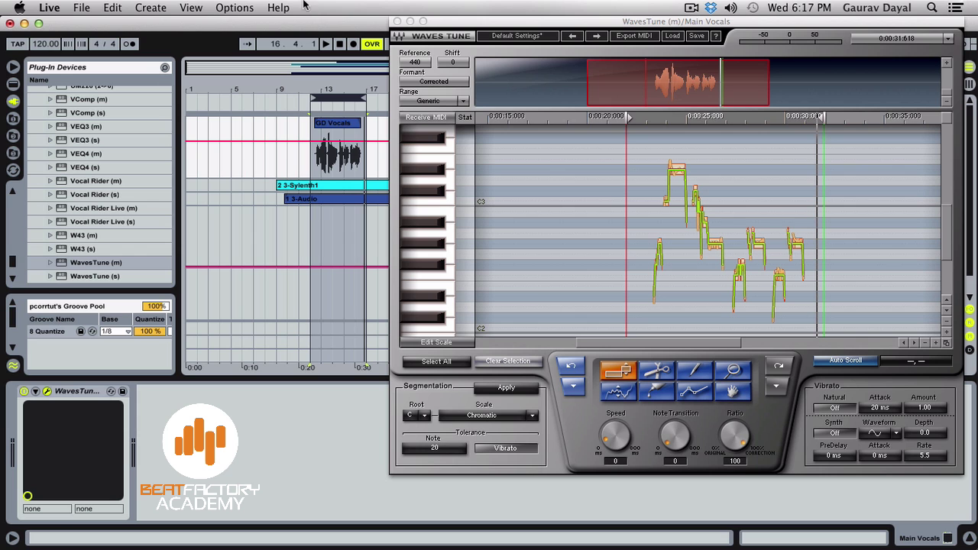
Close the WavesTune window and switch to ScreenFlow
left_click_drag(472, 23, 443, 26)
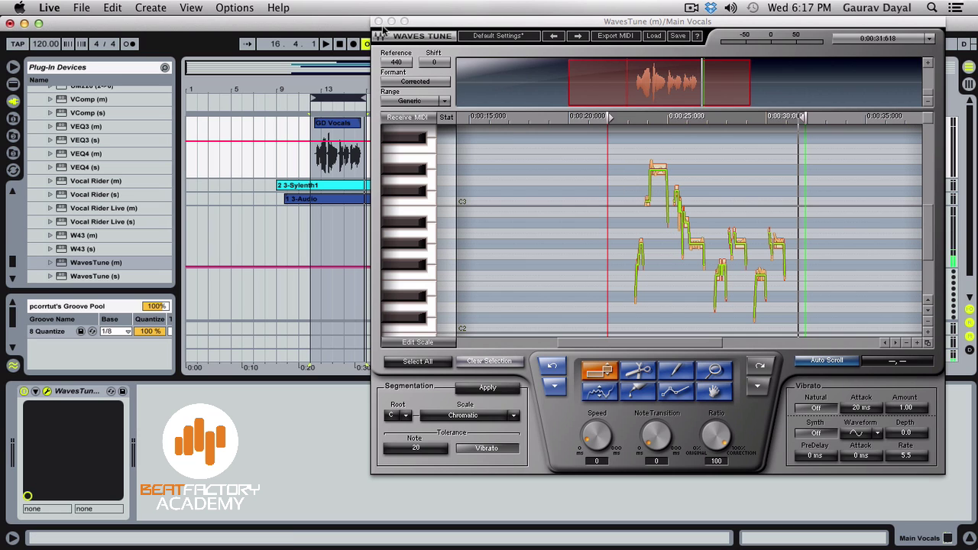
left_click(378, 22)
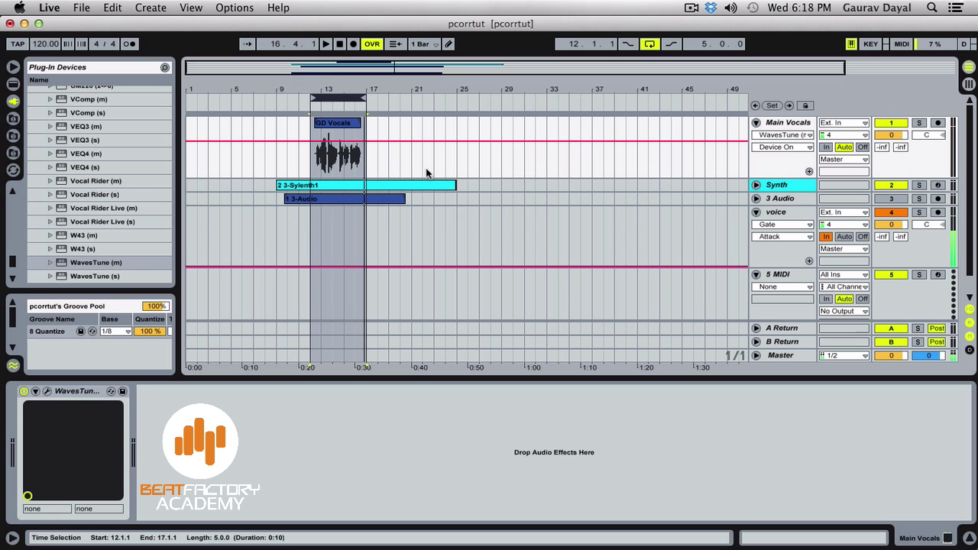
key("super+Tab")
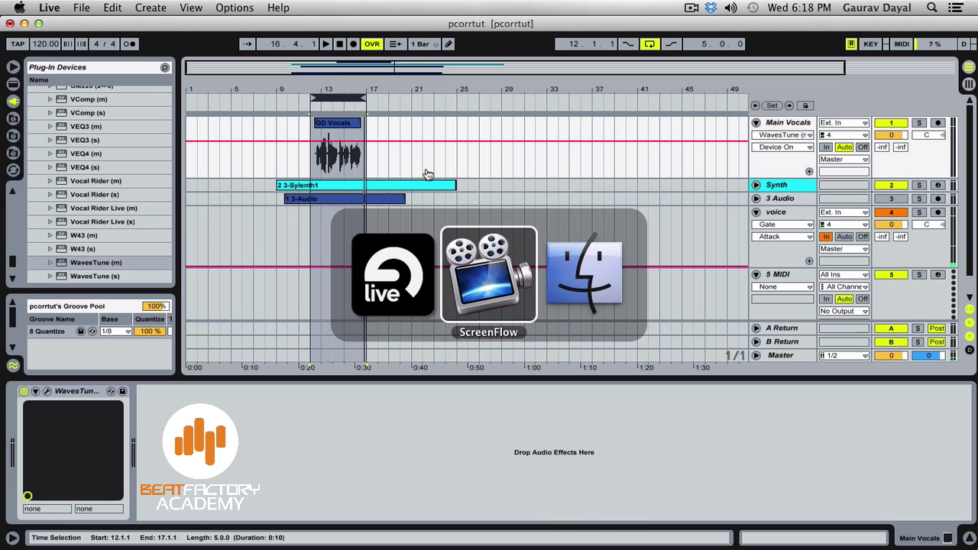